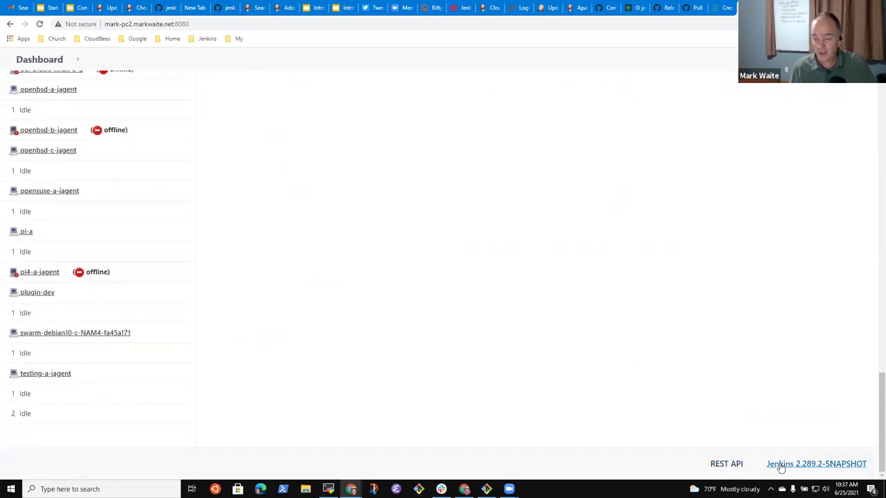
Review the status and architecture of the build agents on the Nodes page and return to the dashboard.
scroll(164, 292, up, 20)
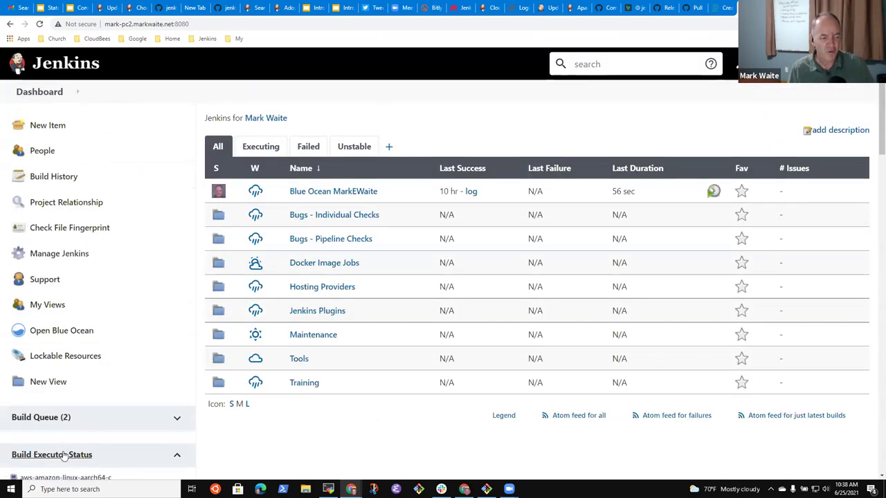
click(59, 456)
scroll(322, 245, down, 7)
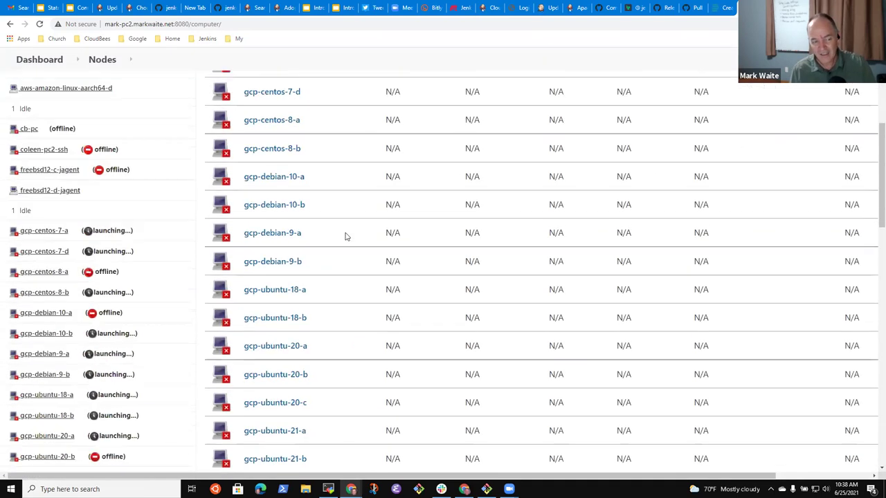
scroll(364, 242, up, 2)
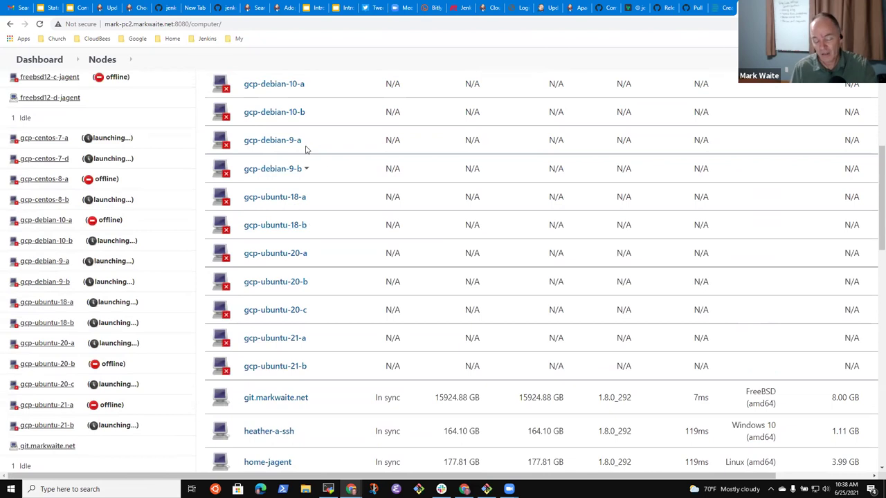
scroll(332, 202, down, 5)
scroll(305, 244, down, 6)
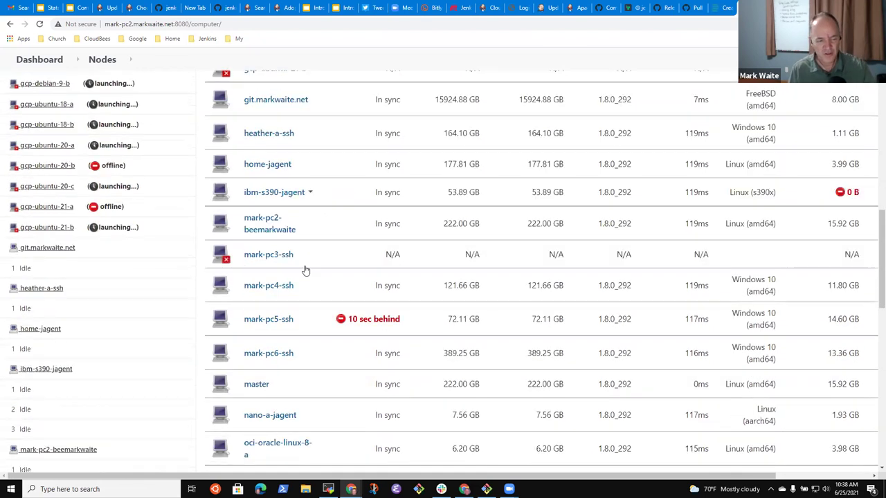
scroll(321, 237, up, 15)
scroll(315, 222, up, 2)
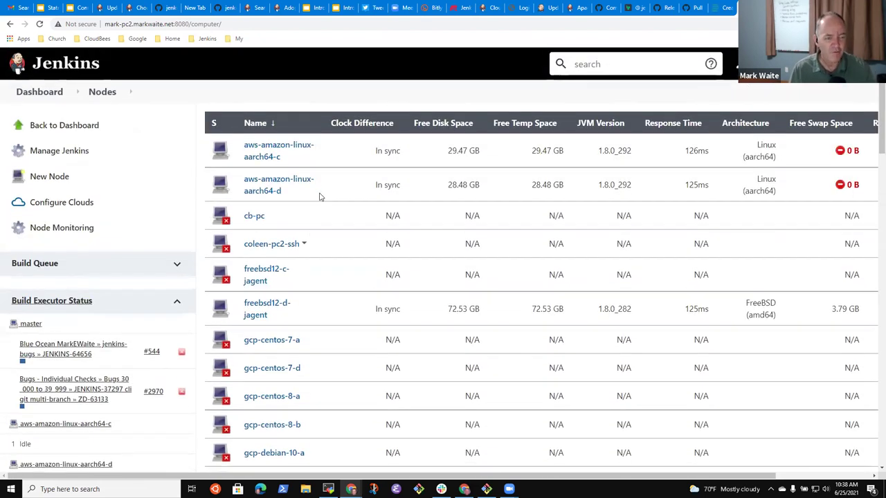
click(43, 91)
Start a new pipeline in Blue Ocean with Bitbucket Cloud as the code location.
mouse_move(282, 241)
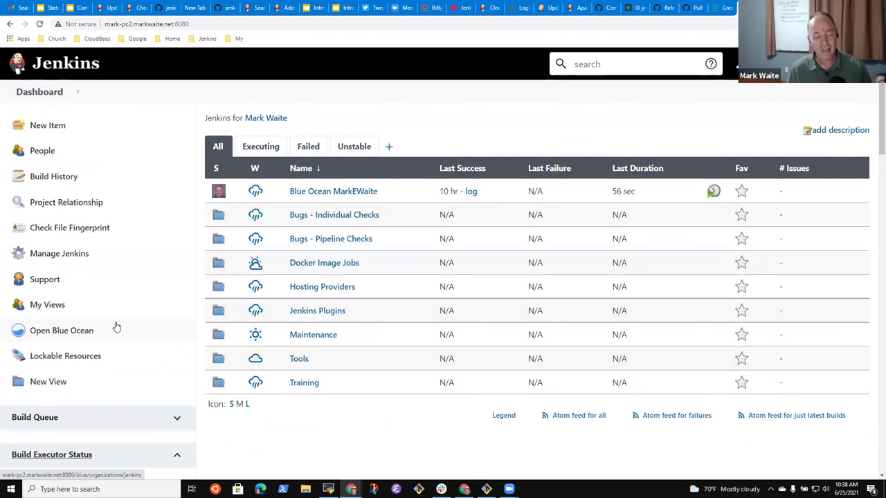
click(84, 333)
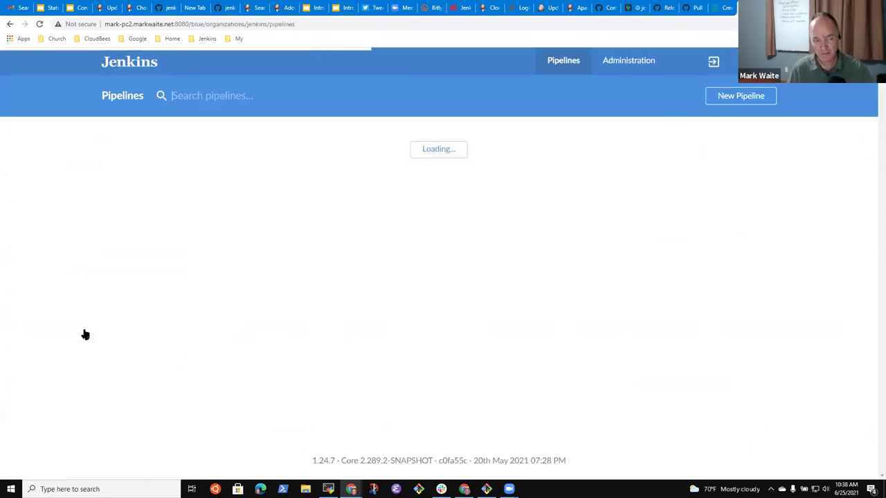
click(738, 98)
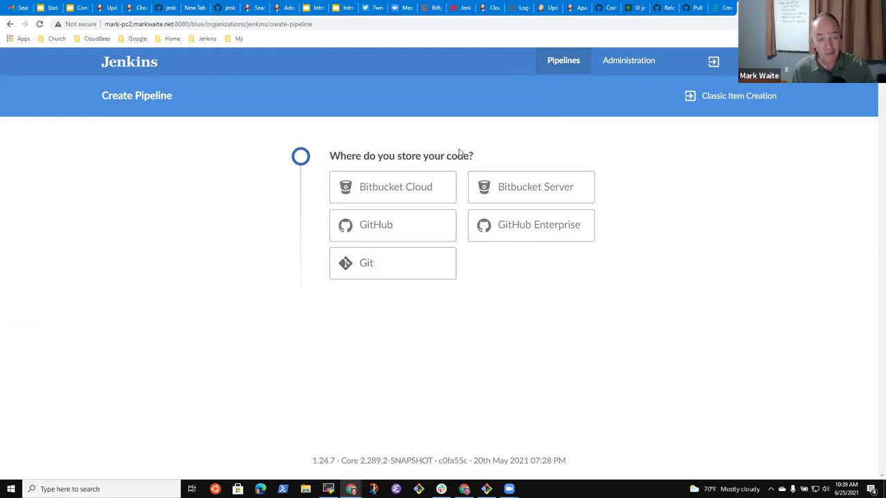
click(404, 189)
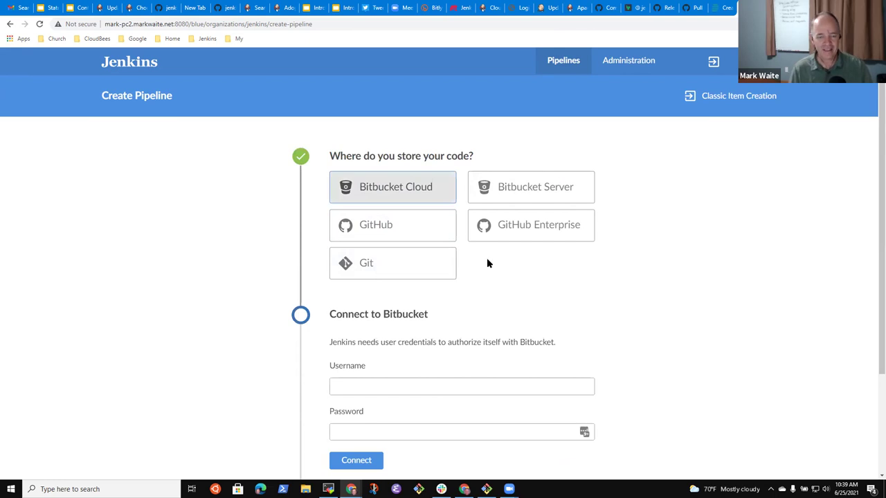
scroll(505, 264, down, 2)
scroll(505, 263, up, 1)
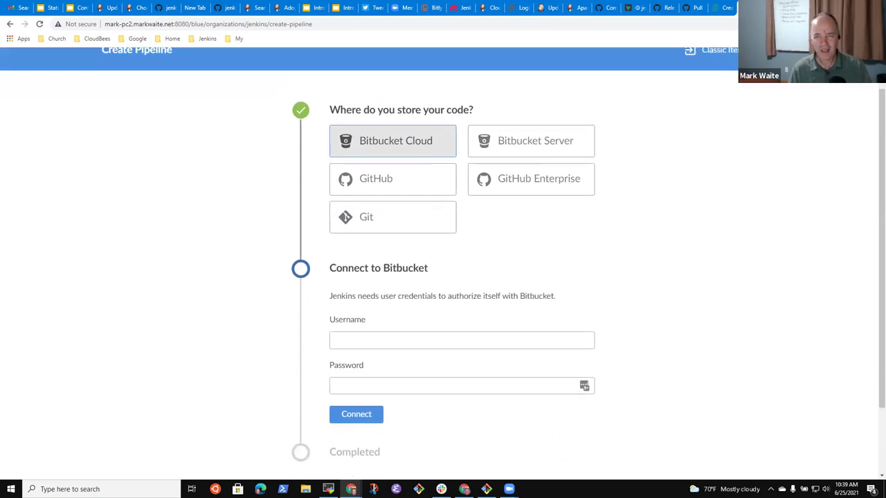
Open the bookmarked Bitbucket site in a new browser tab and log in with the existing Google account.
key(ctrl+t)
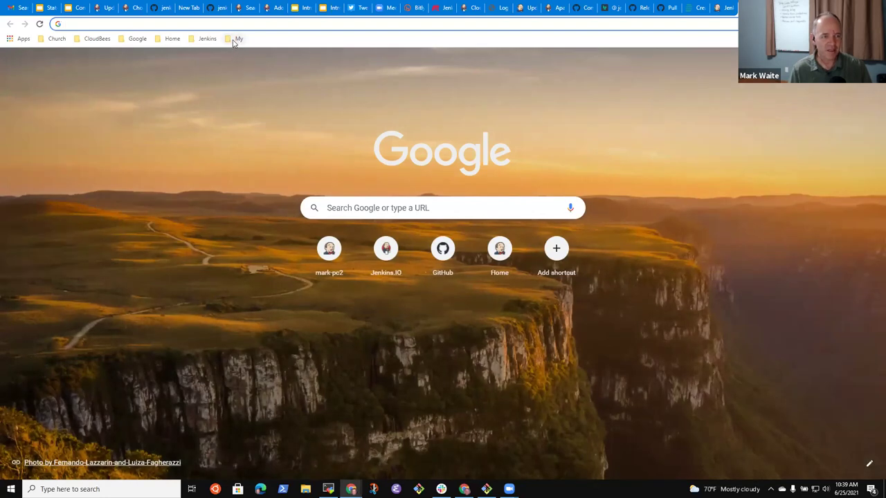
click(234, 42)
mouse_move(254, 55)
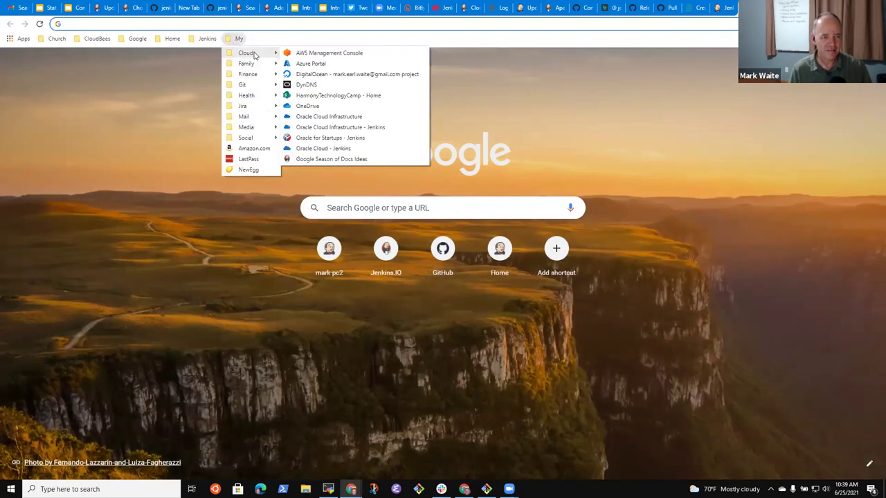
mouse_move(251, 86)
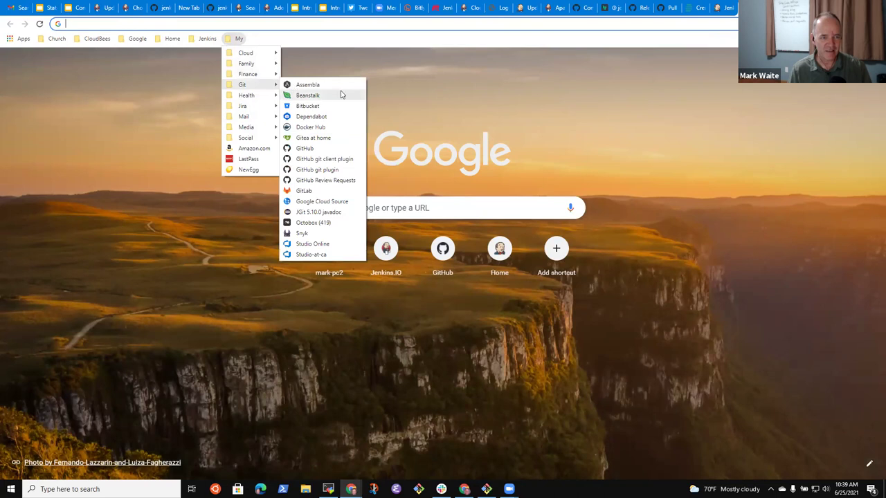
click(308, 106)
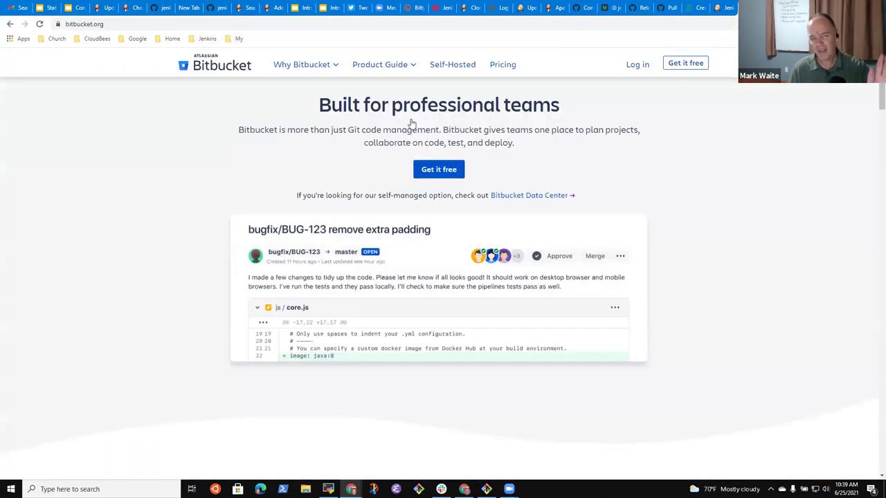
click(634, 65)
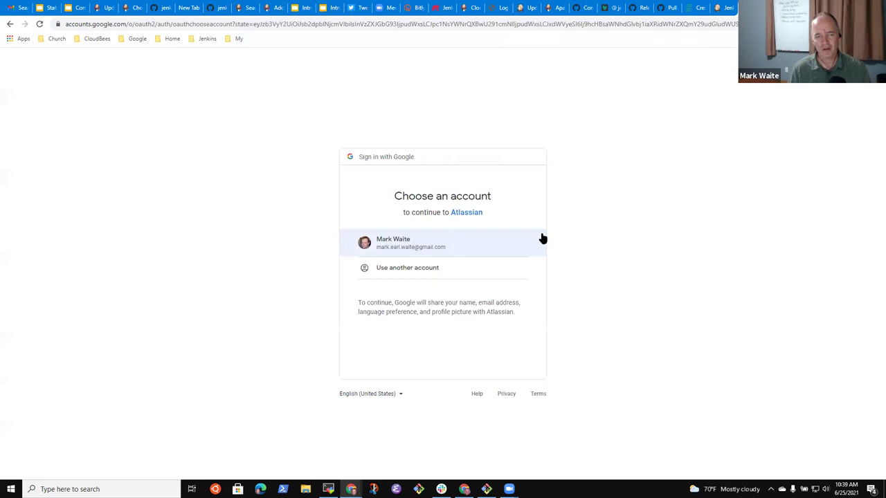
click(431, 250)
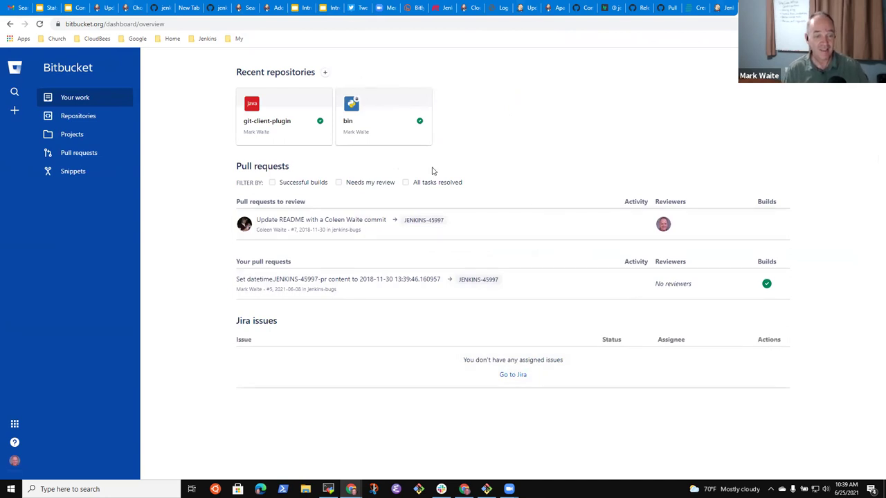
Examine the Jenkinsfile in the bin repository and return to the Bitbucket dashboard.
click(351, 122)
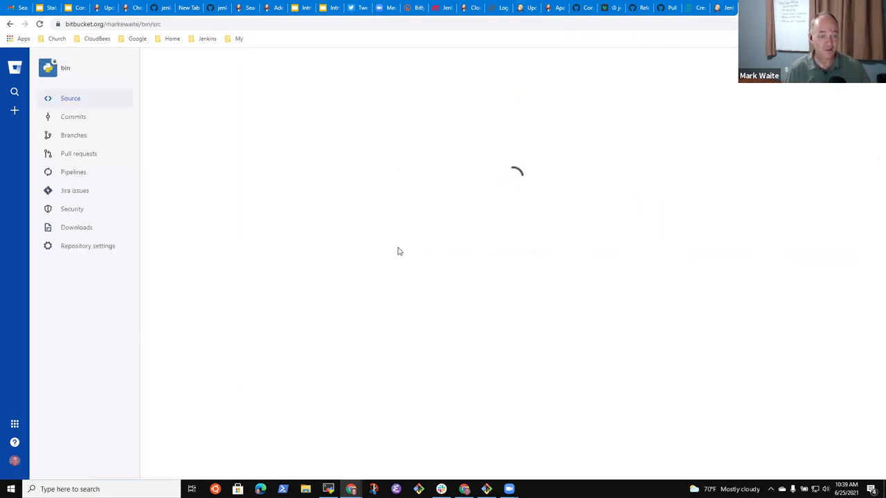
scroll(242, 211, down, 3)
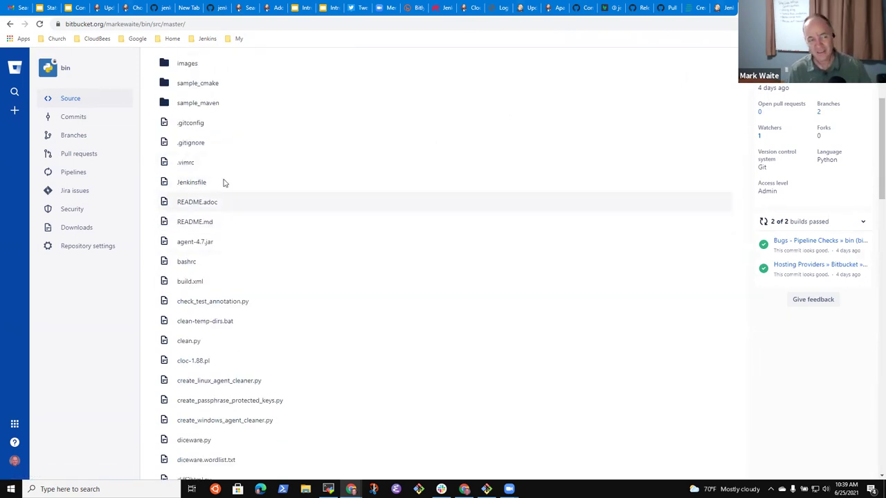
click(198, 183)
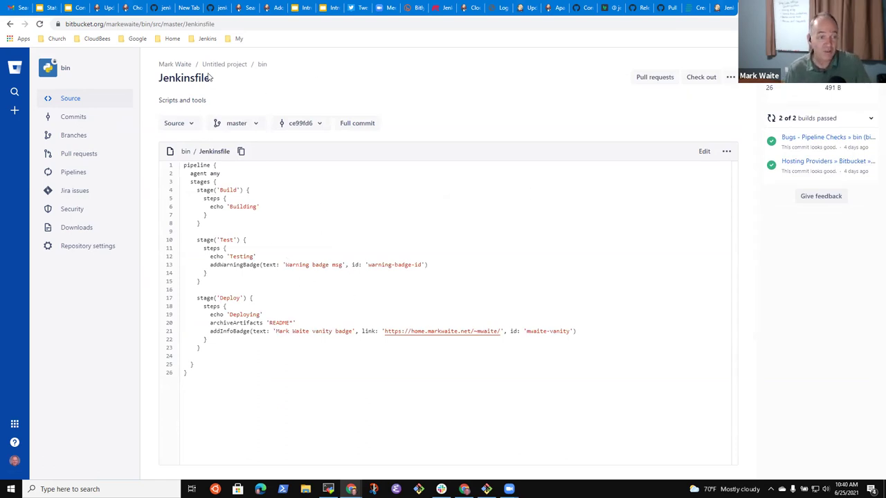
click(10, 25)
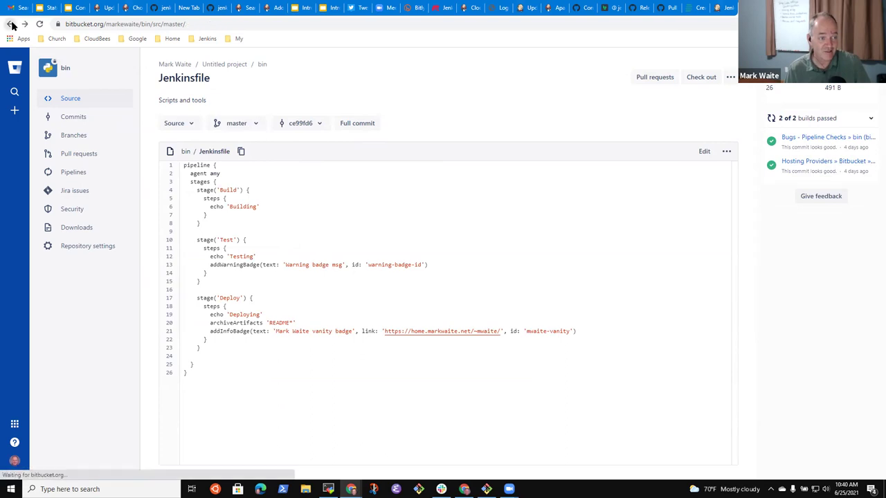
click(10, 24)
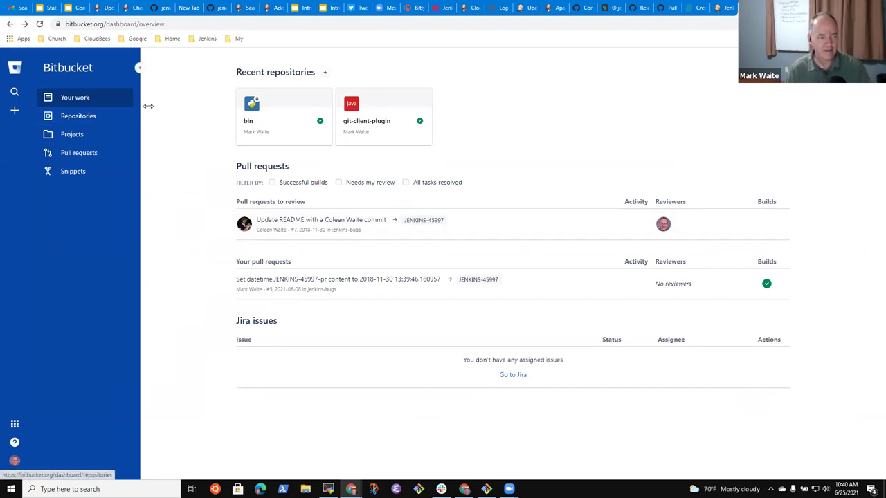
Copy the stored bitbucket.org account password from LastPass and close the countdown timer tab to return to pipeline creation.
click(718, 8)
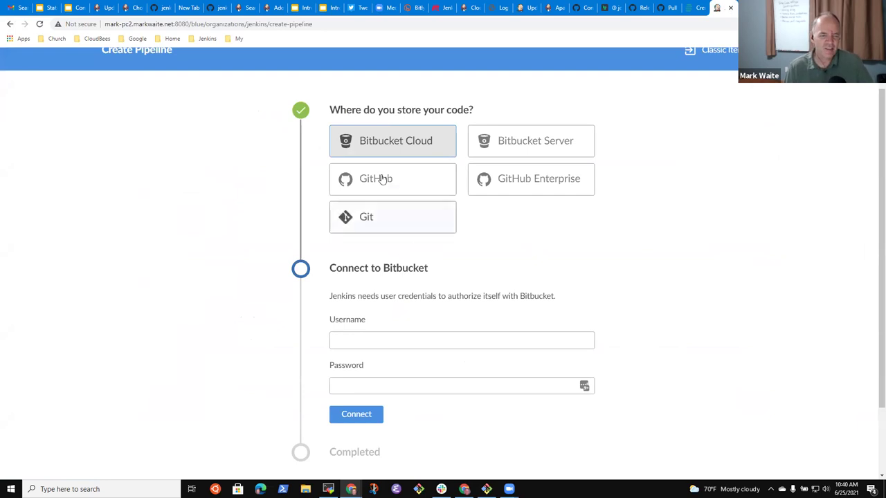
click(730, 8)
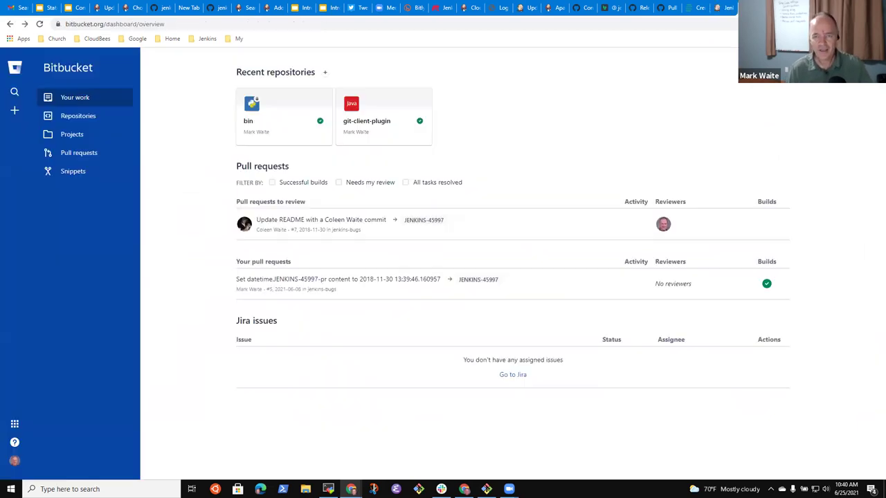
click(811, 24)
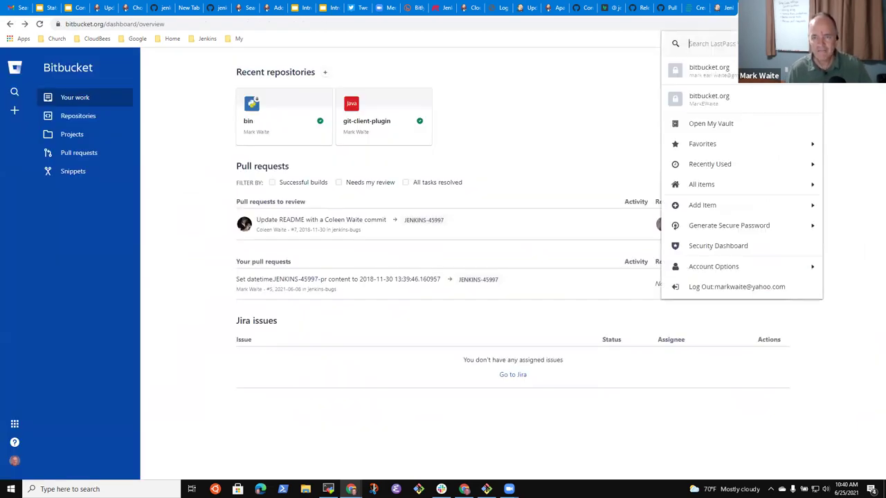
click(790, 82)
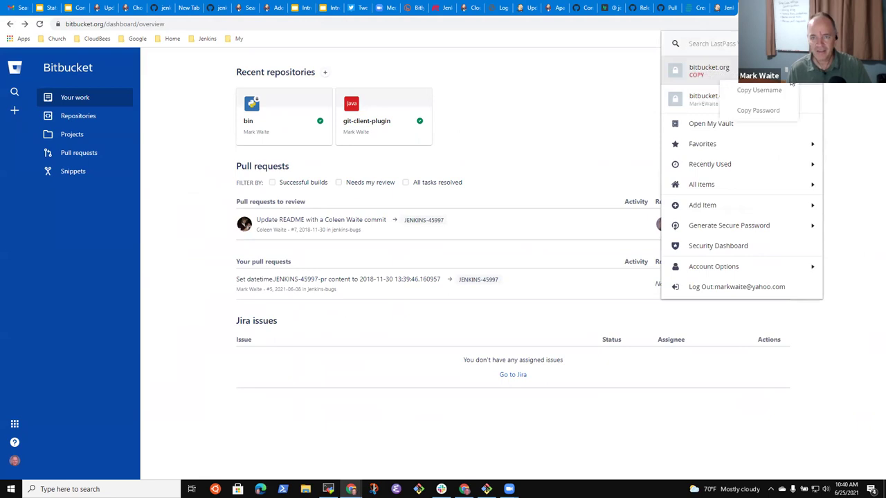
click(768, 112)
click(719, 8)
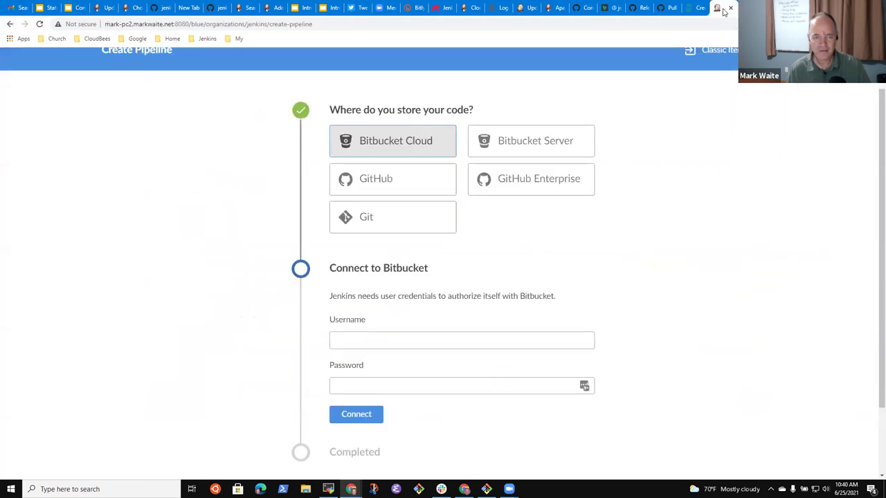
click(697, 10)
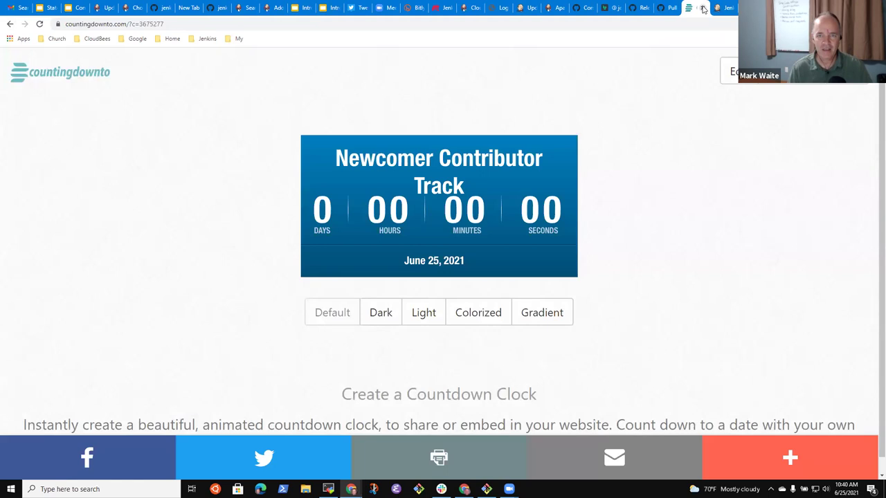
click(703, 9)
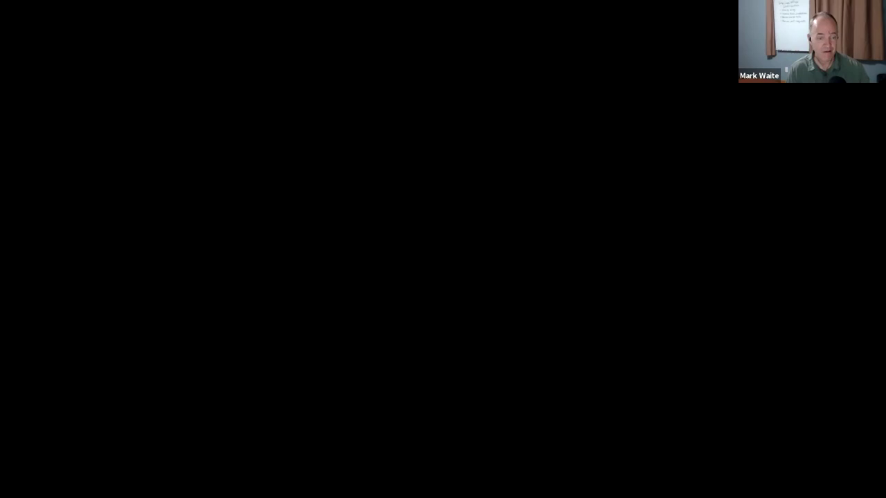
Try to connect Jenkins to Bitbucket with the account's username and password.
scroll(367, 282, down, 2)
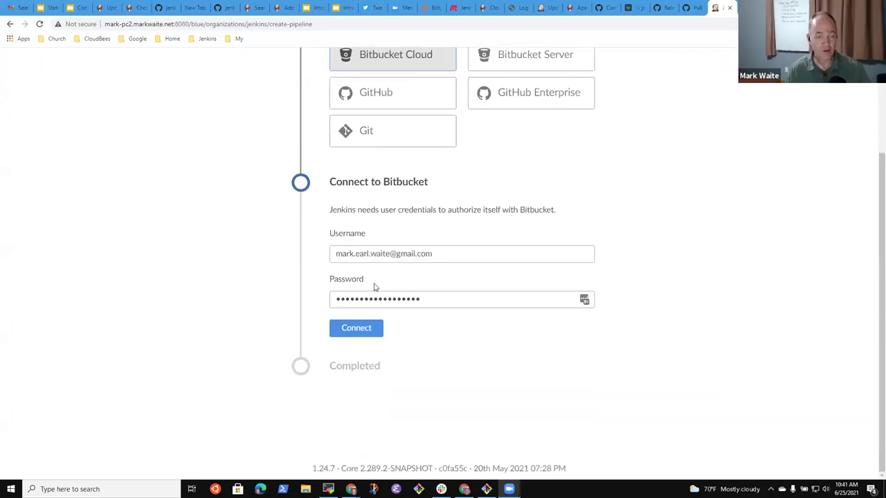
click(357, 329)
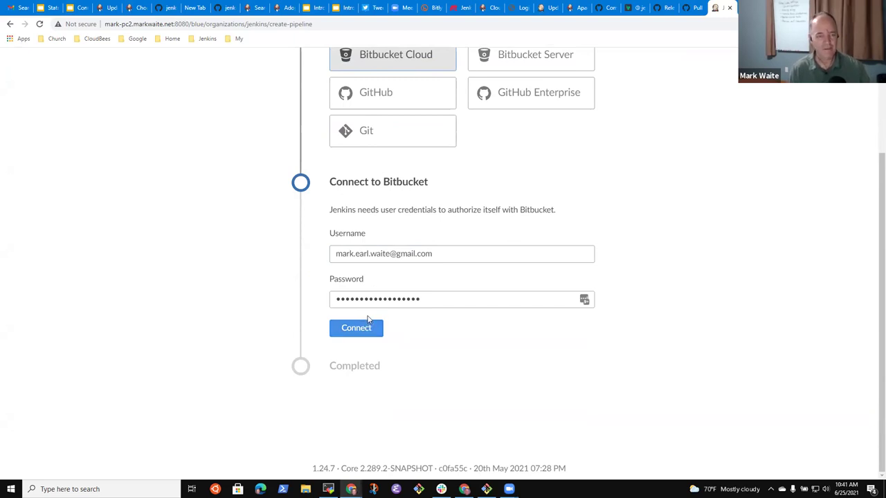
scroll(387, 303, up, 1)
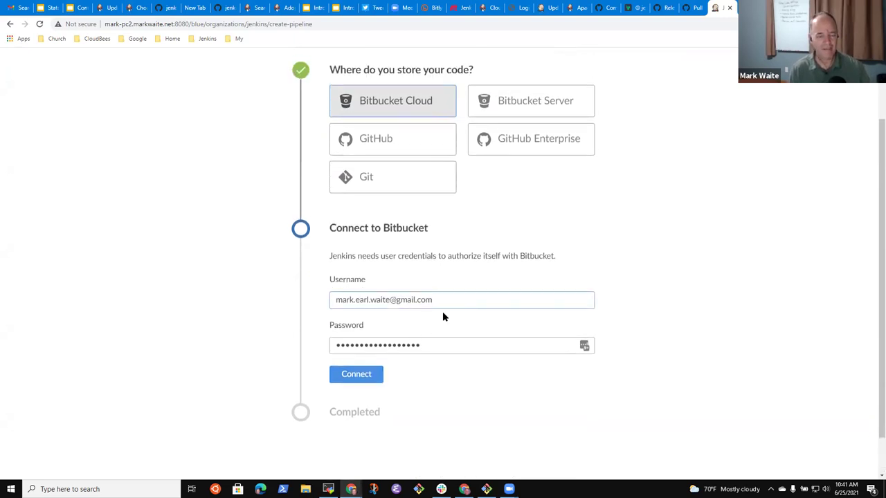
click(353, 377)
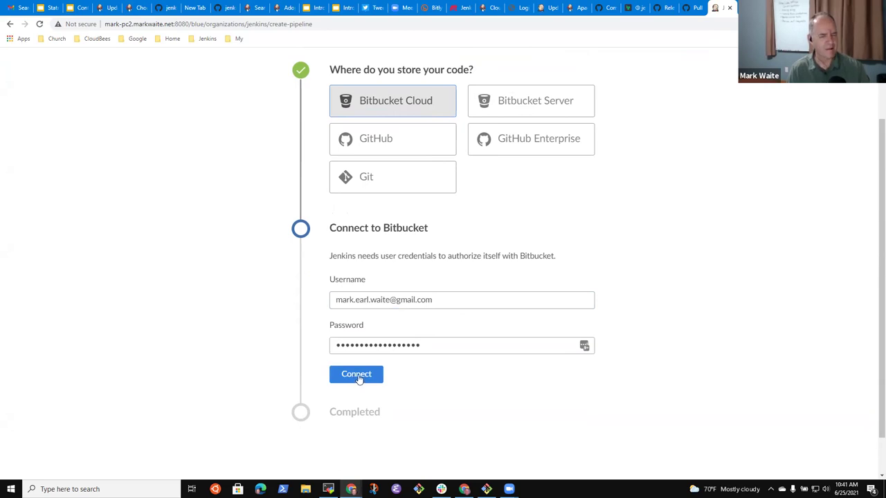
Check the username field of the Bitbucket connection form and switch back to the Bitbucket dashboard.
scroll(388, 370, down, 1)
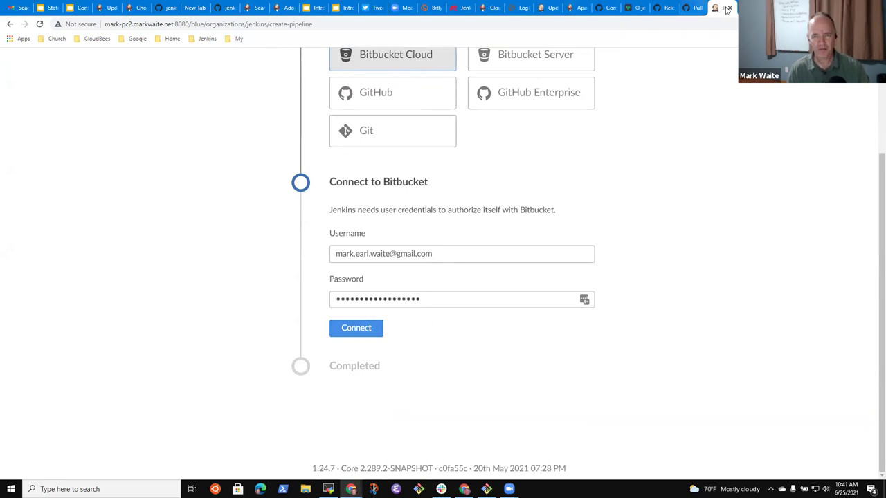
click(430, 253)
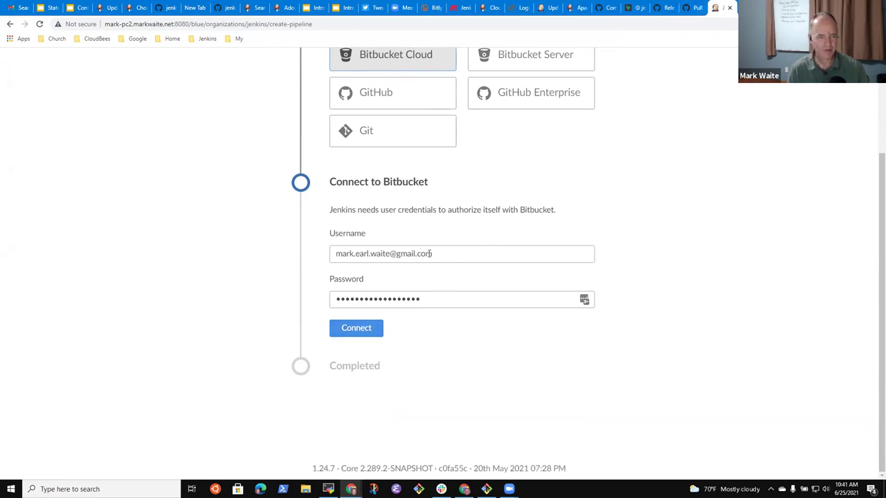
key(ctrl+Tab)
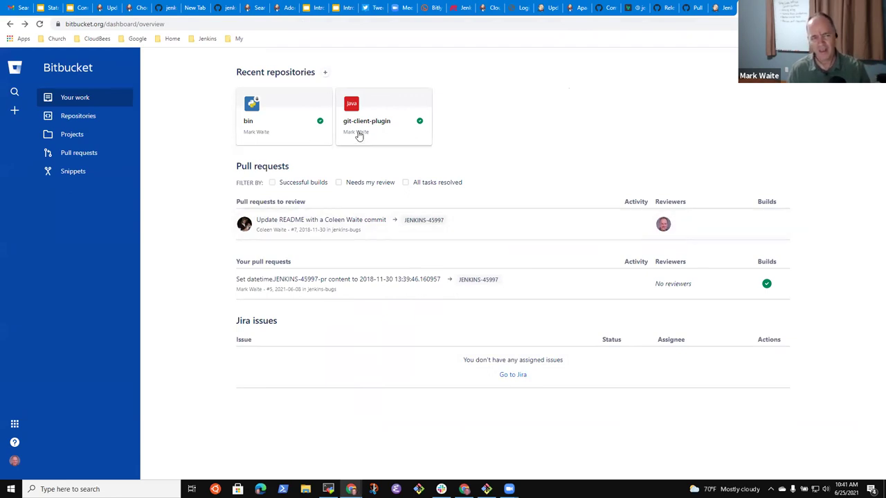
Check the account username in the Bitbucket personal settings and return to the Jenkins pipeline creation page.
click(13, 460)
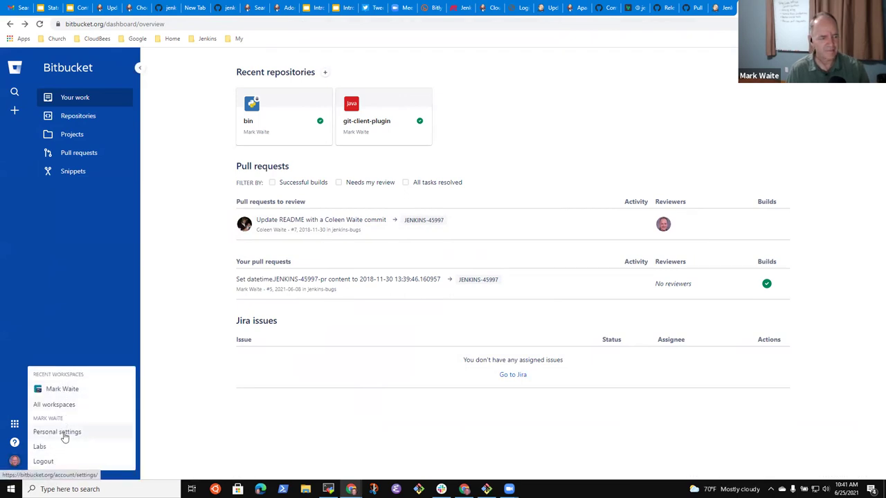
click(57, 434)
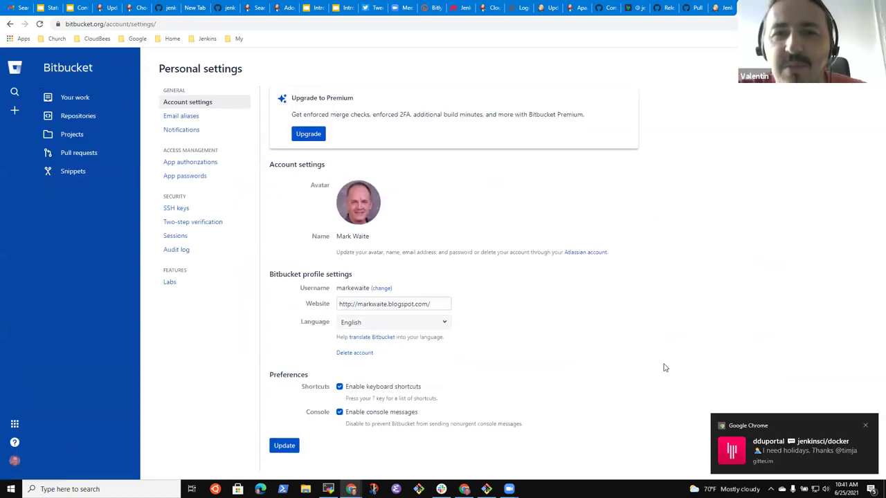
click(867, 427)
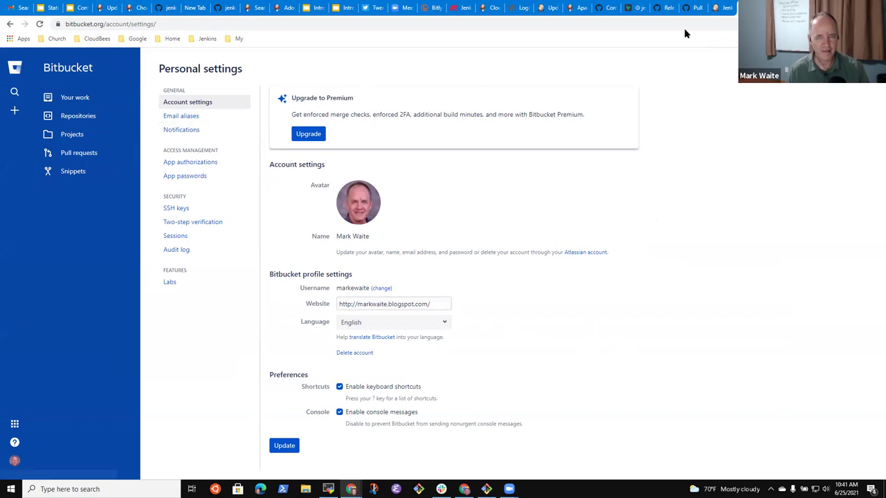
click(720, 8)
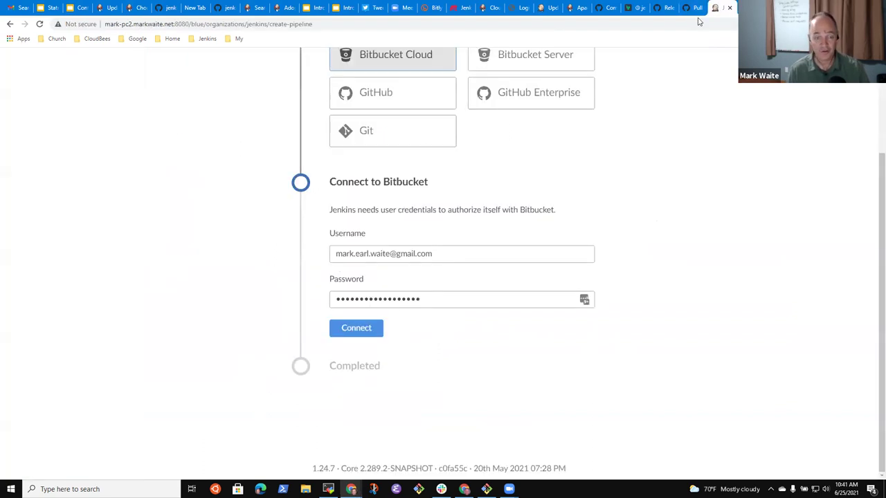
Replace the e-mail address with an account username and try to connect Jenkins to Bitbucket.
drag(451, 253, 241, 256)
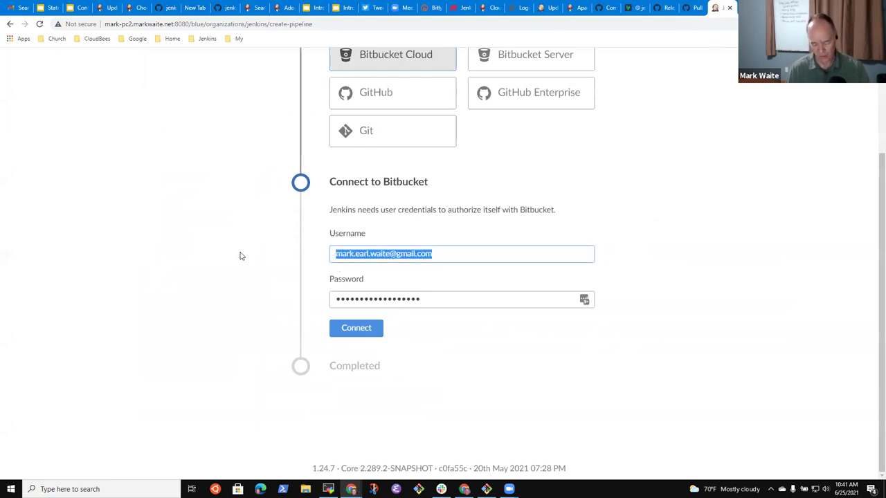
text(markwaite)
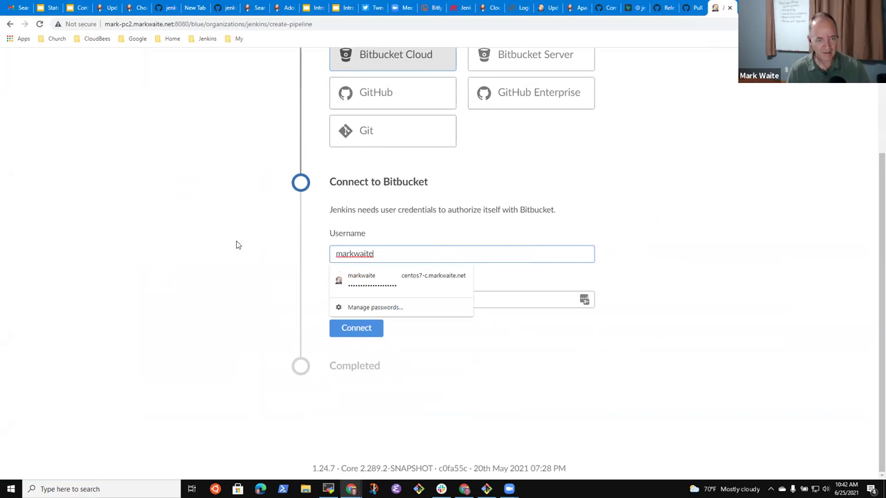
key(Down)
key(Return)
click(356, 327)
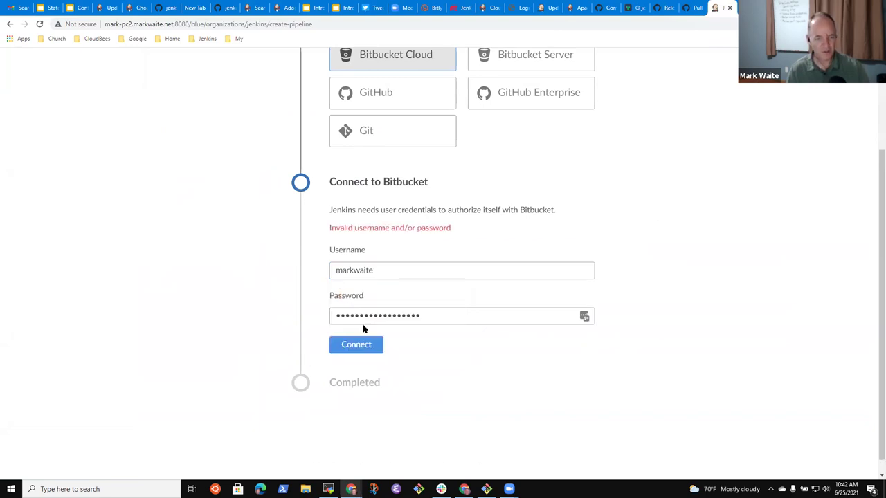
Insert the missing "e" in the Bitbucket username and retry the connection.
click(381, 269)
double_click(374, 272)
key(Left)
key(Left)
key(Left)
key(Left)
key(Left)
key(Left)
text(e)
click(241, 256)
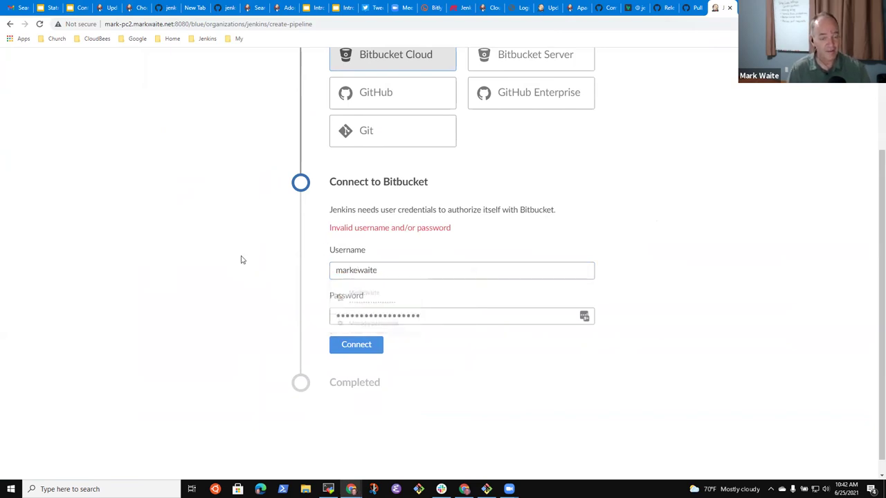
click(358, 346)
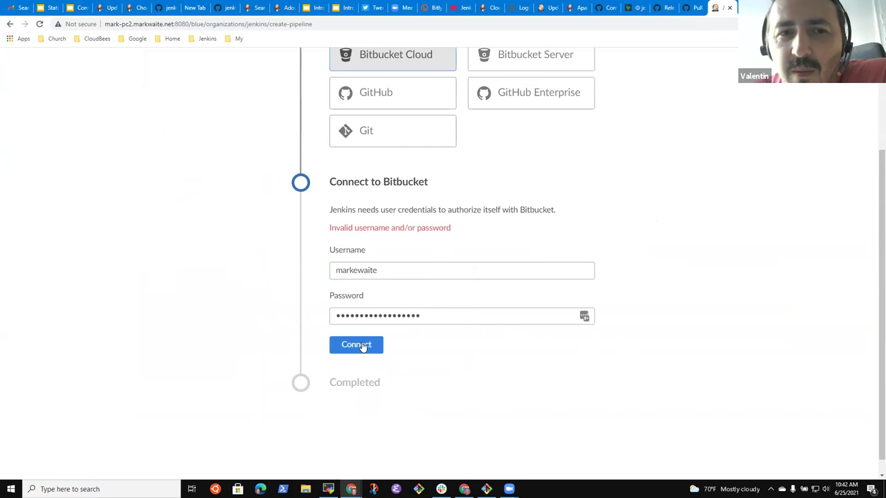
click(383, 270)
double_click(382, 269)
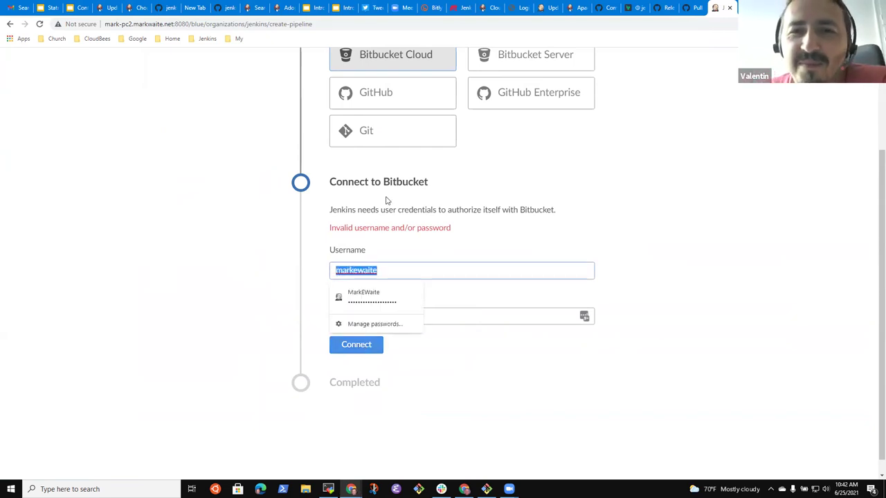
Switch the code source to GitHub and choose the personal GitHub account as the repository's organization.
click(385, 100)
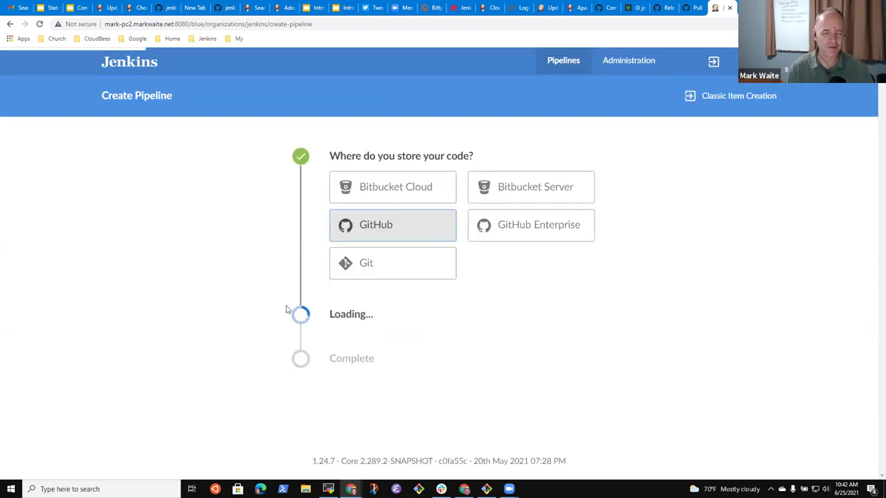
scroll(518, 288, up, 2)
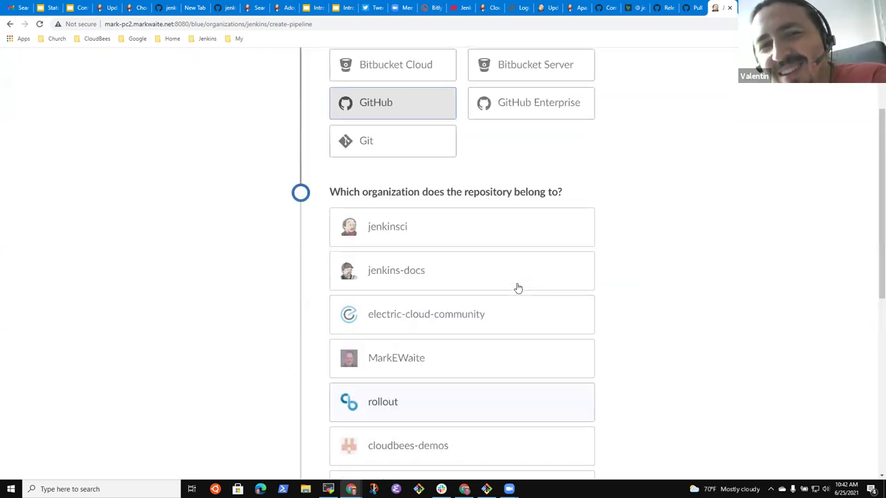
scroll(518, 287, up, 1)
scroll(514, 295, up, 2)
scroll(560, 288, down, 2)
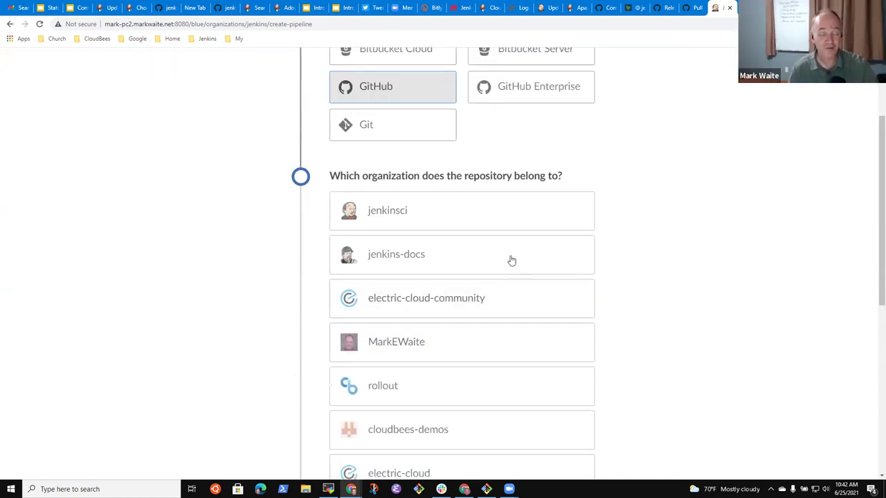
click(379, 346)
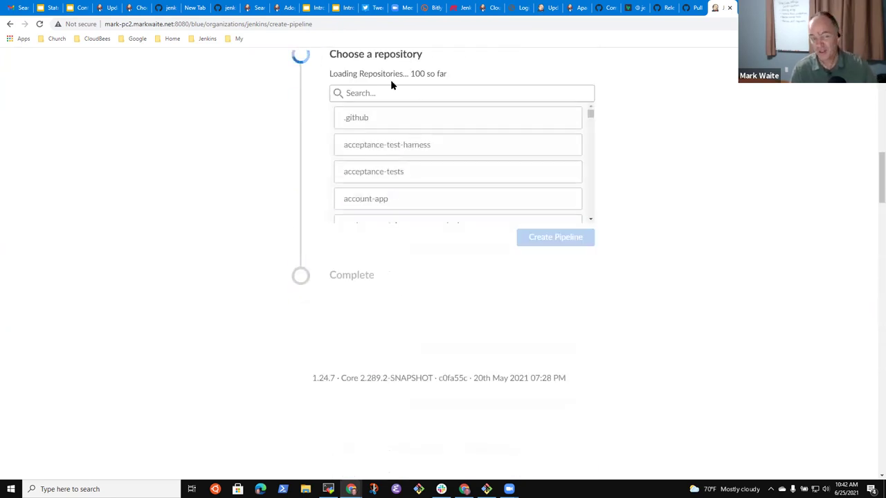
Search the repositories for "bin" and create the pipeline from the bin repository.
click(374, 93)
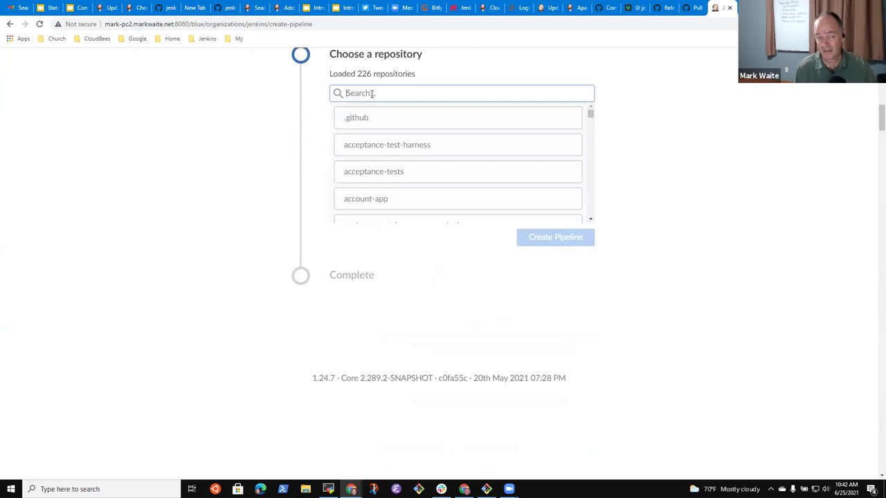
text(bin)
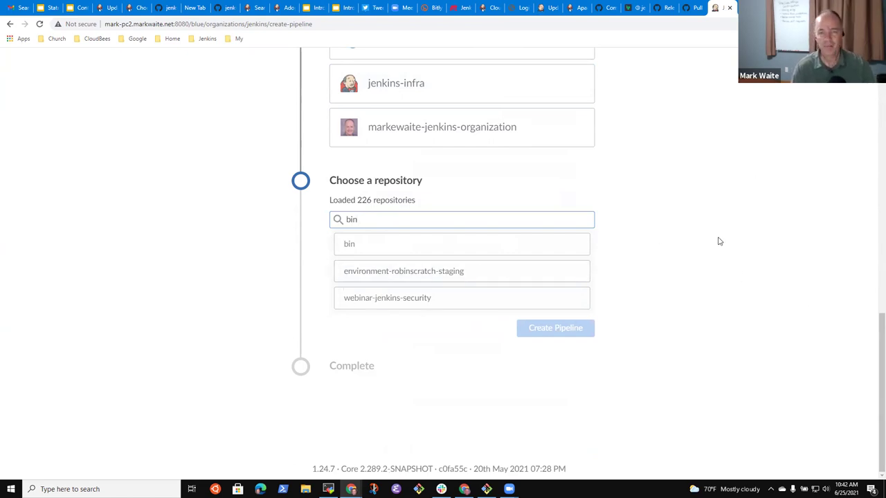
click(382, 248)
click(540, 329)
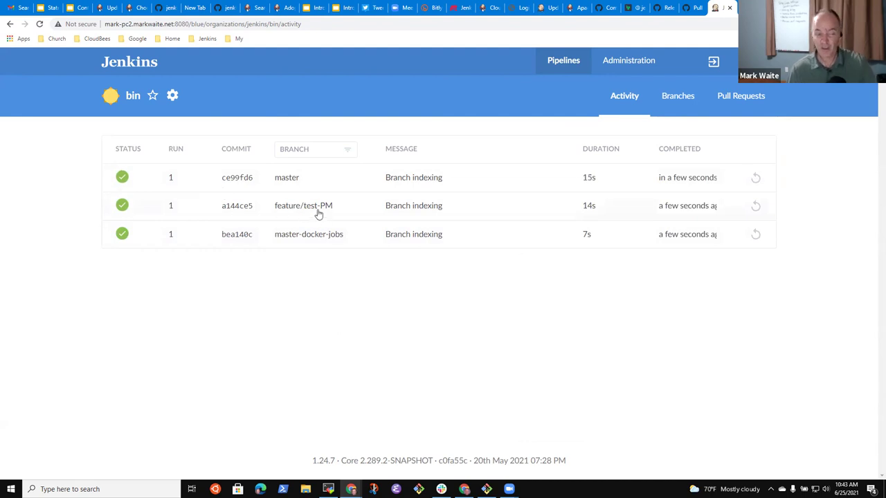
View run 1 of the master branch and open its pipeline in the visual editor.
click(249, 179)
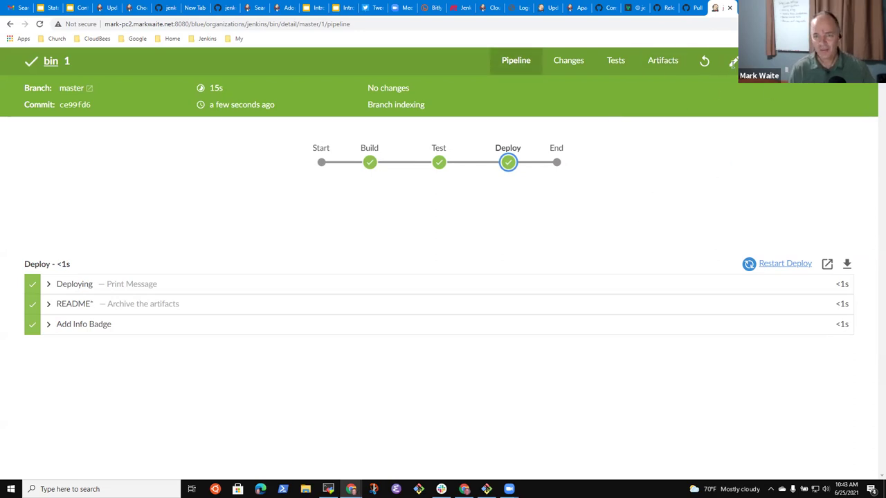
triple_click(728, 101)
click(729, 101)
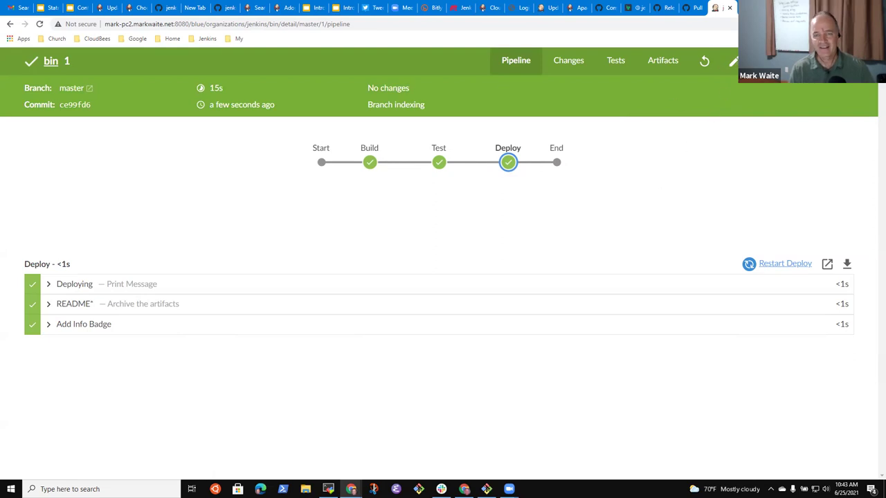
click(734, 62)
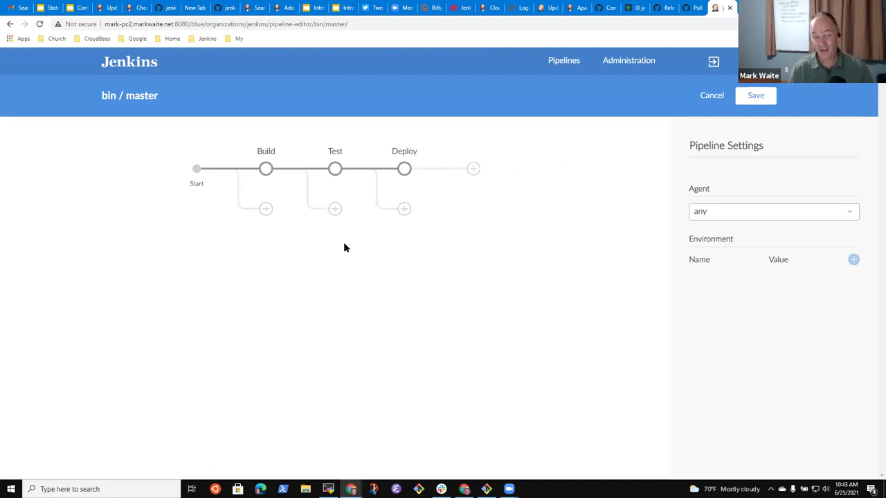
Set the Build stage's Print Message text to "Building master branch".
click(265, 170)
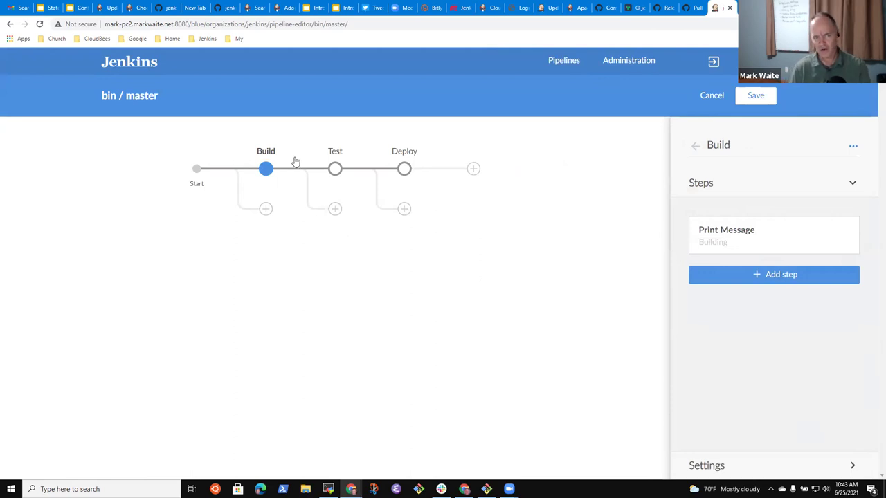
click(777, 249)
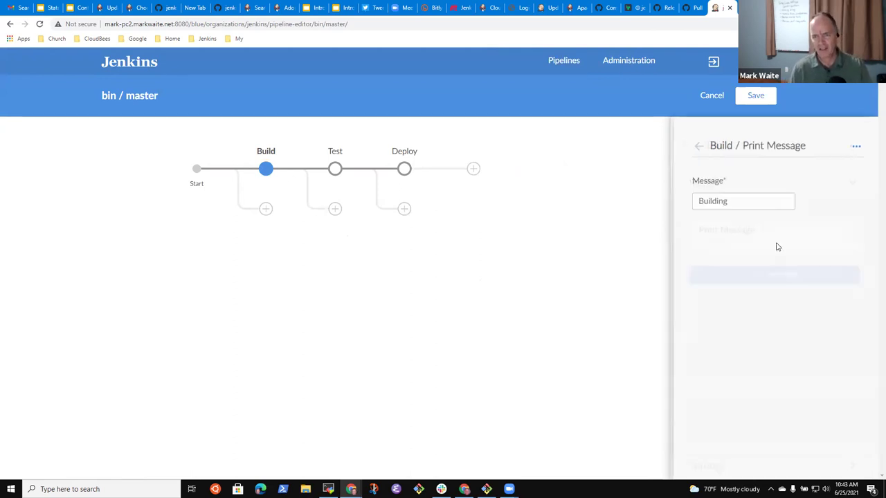
click(739, 198)
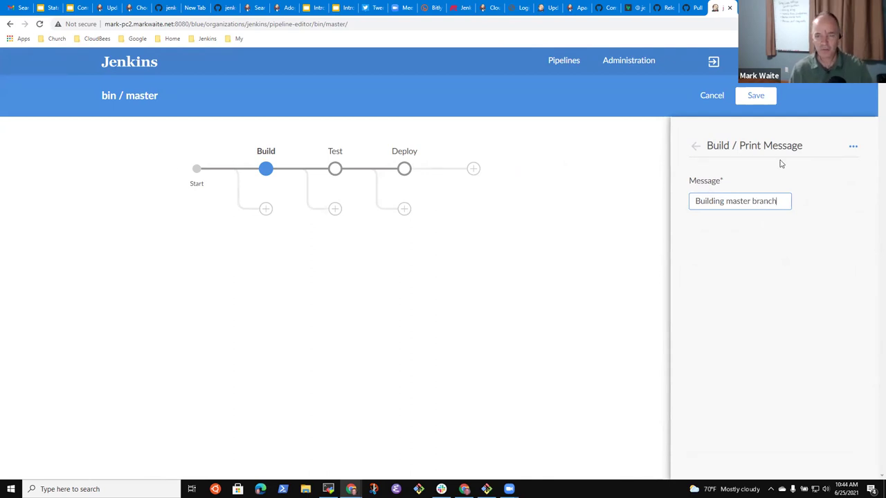
click(696, 146)
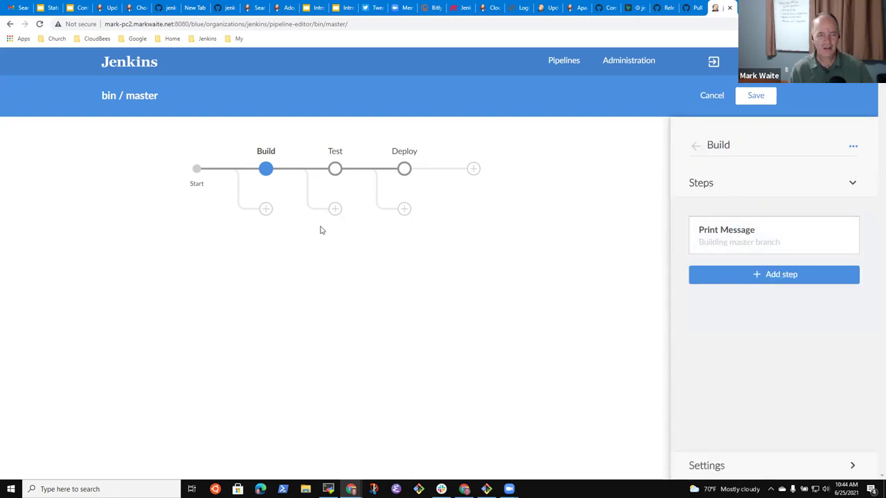
Set the Test stage's Print Message text to "Testing the master branch".
click(337, 172)
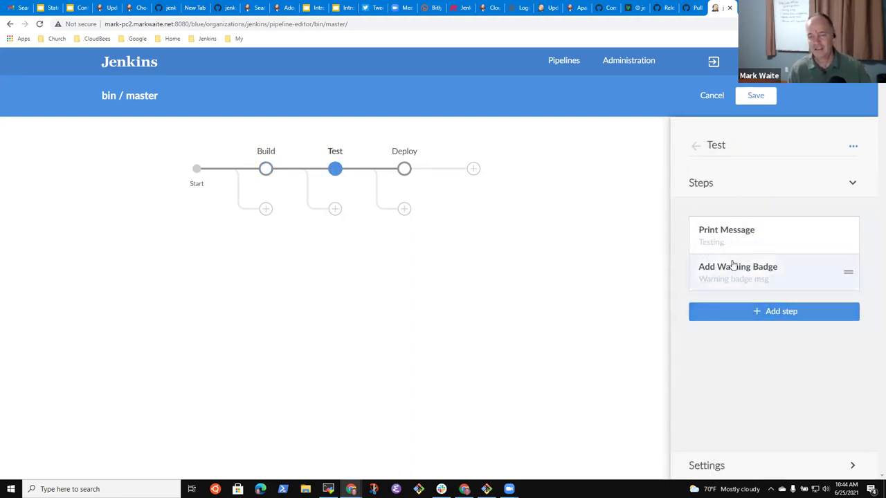
click(755, 247)
click(735, 199)
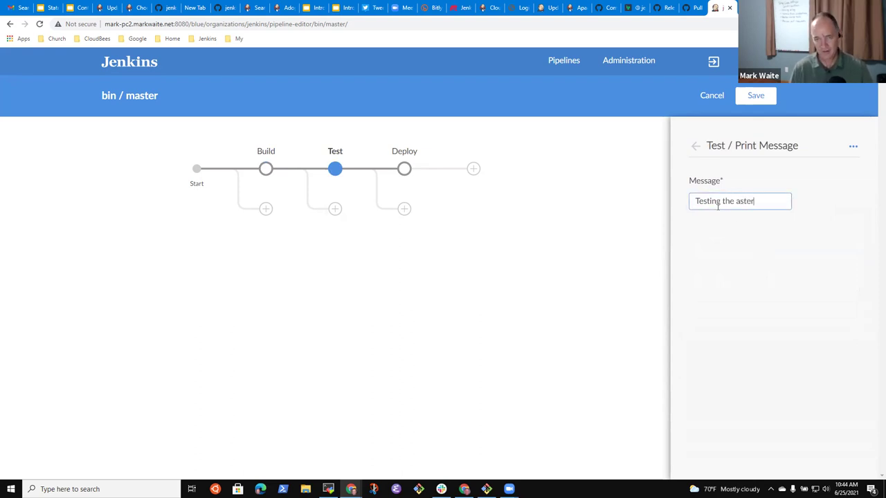
text(the master branch)
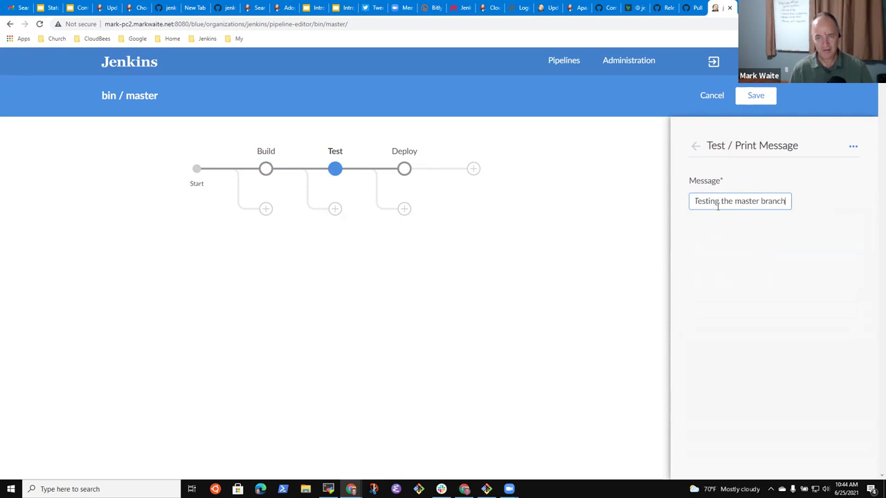
click(696, 147)
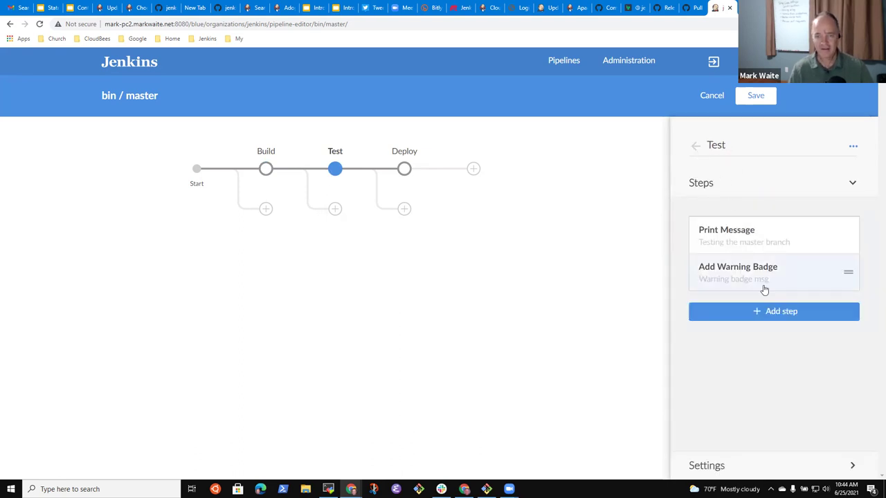
Review the Test stage's warning badge settings and the Deploy stage's artifact archiving settings, and return to the pipeline settings.
click(770, 274)
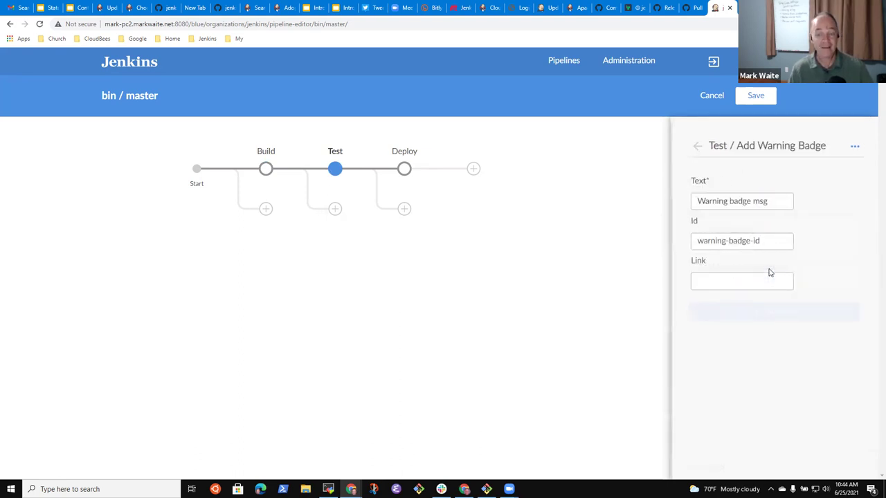
click(696, 147)
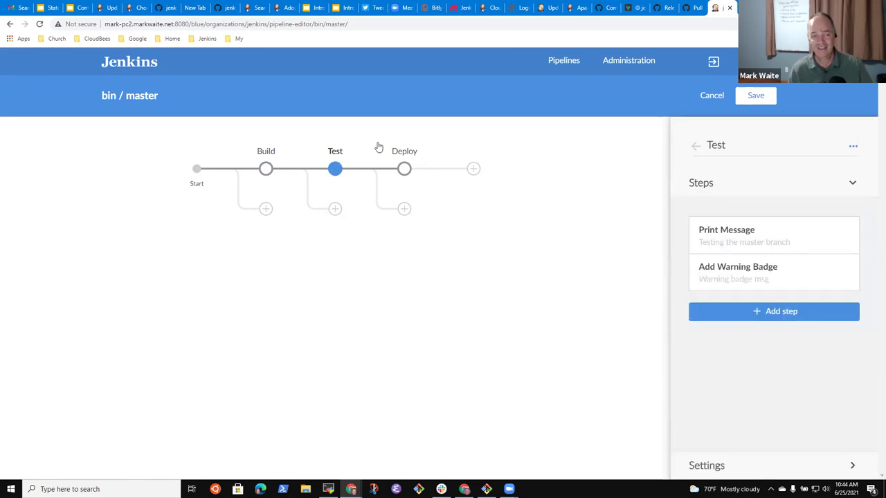
click(402, 170)
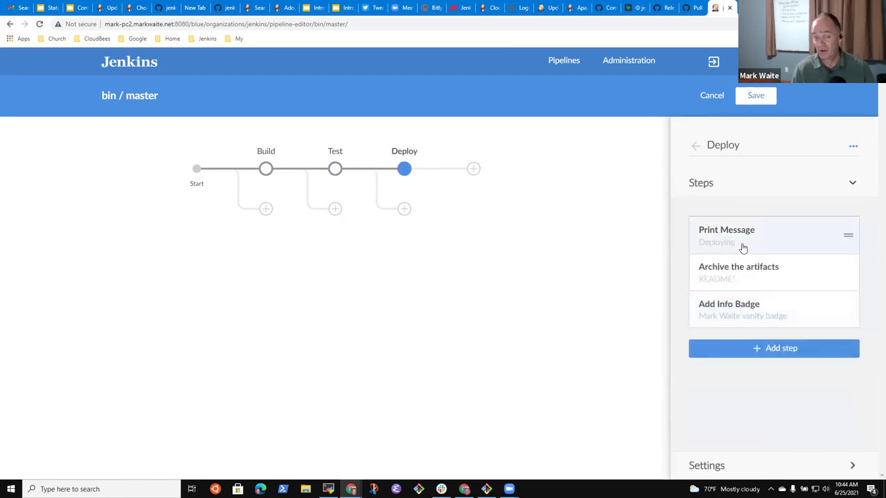
click(765, 278)
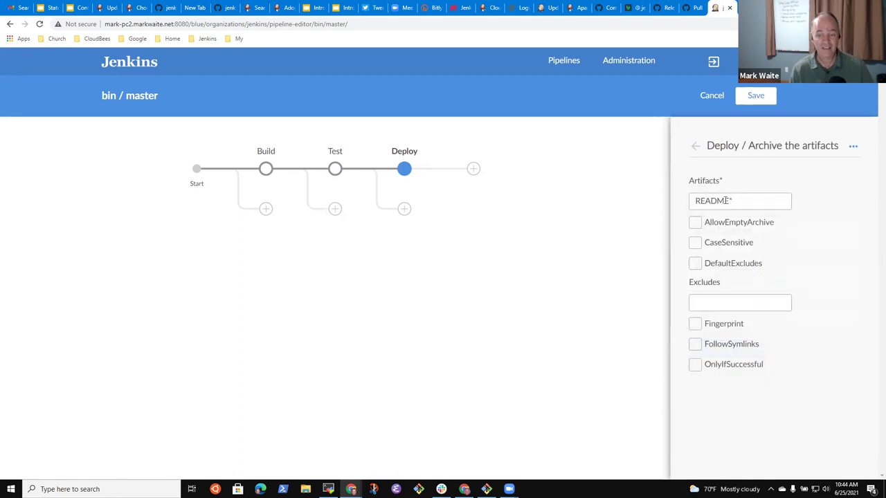
click(696, 146)
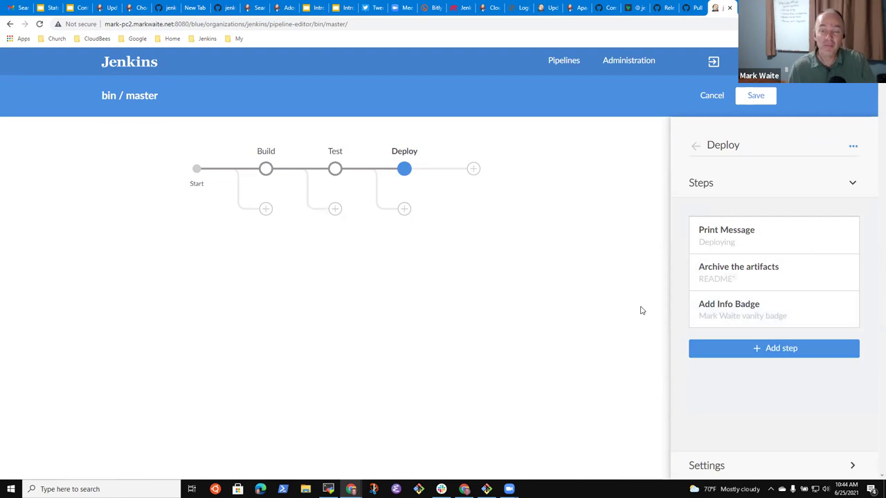
click(695, 145)
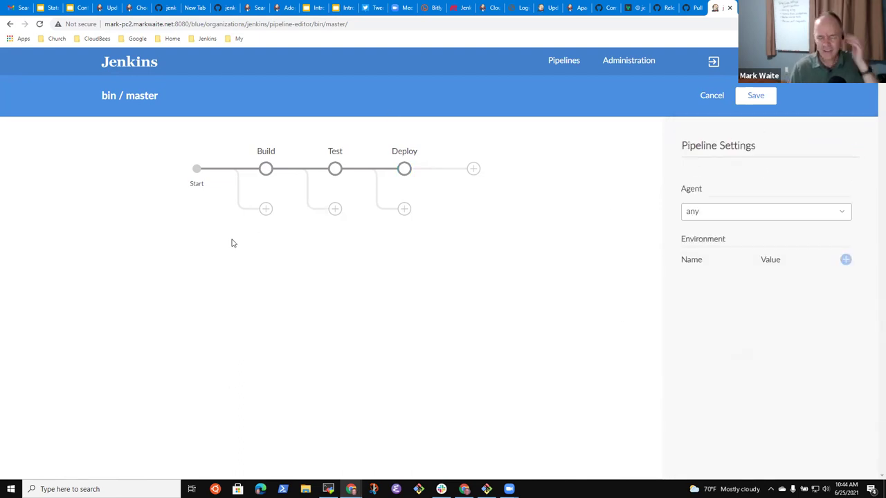
Add a stage named "Second Test" in parallel with the existing Test stage.
click(335, 210)
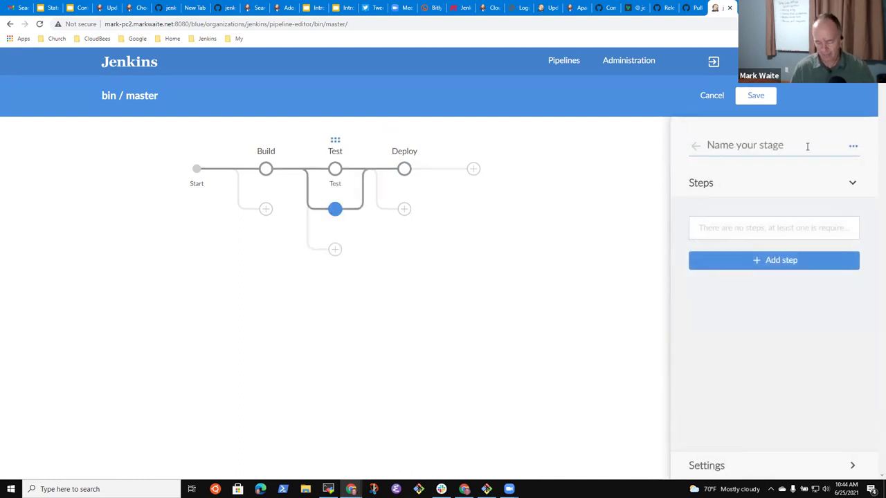
text(S)
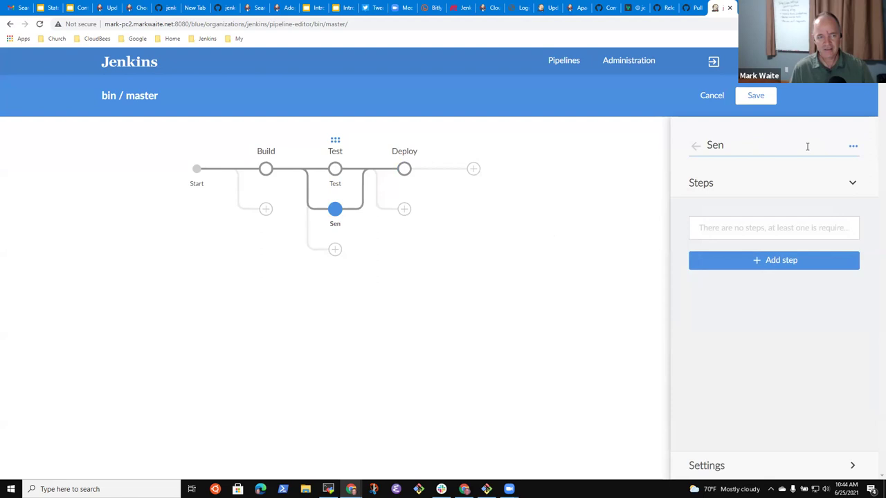
text(econd Test)
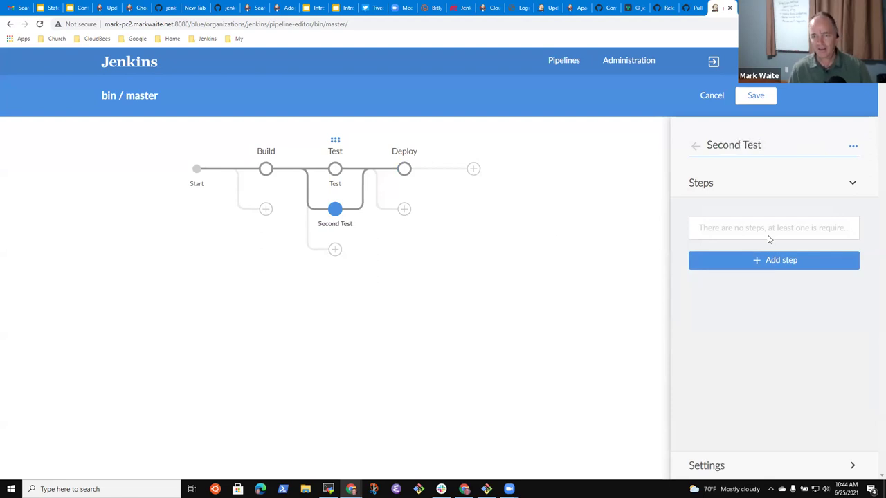
Add a Print Message step with the text "Second test step in parallel" to the Second Test stage, and return to the pipeline settings.
click(757, 260)
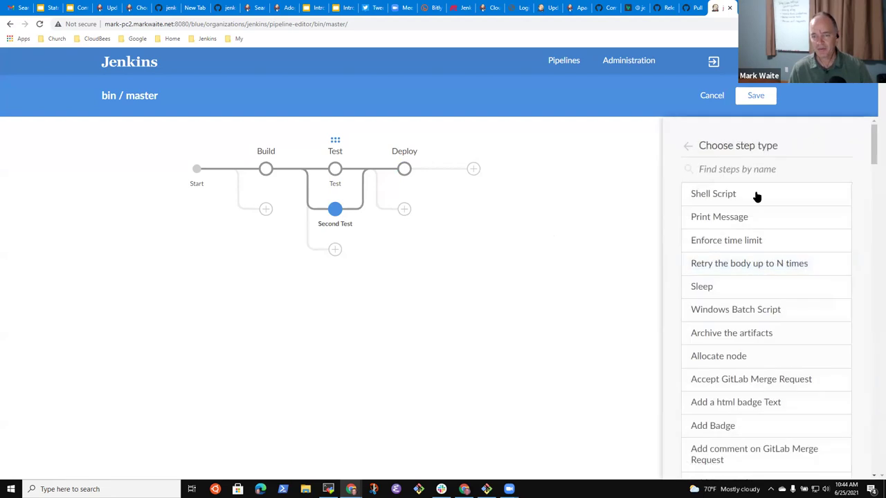
click(722, 221)
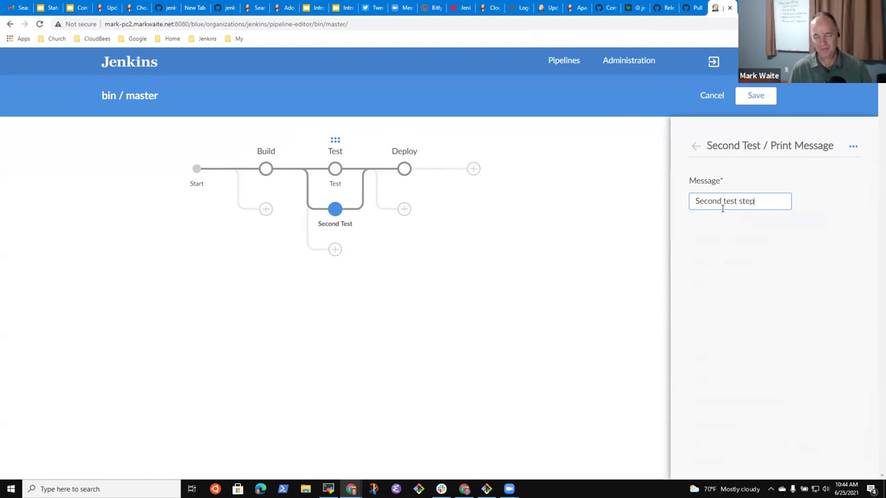
text(Second test step in parallel)
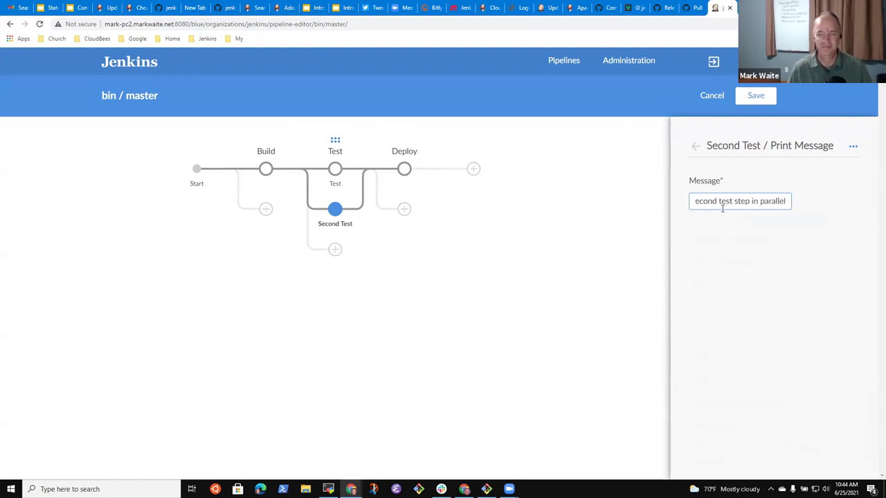
click(696, 148)
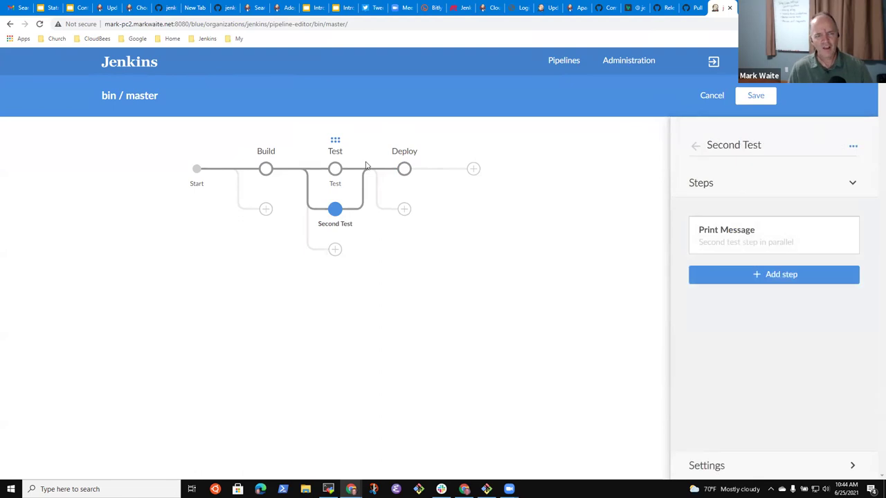
click(484, 186)
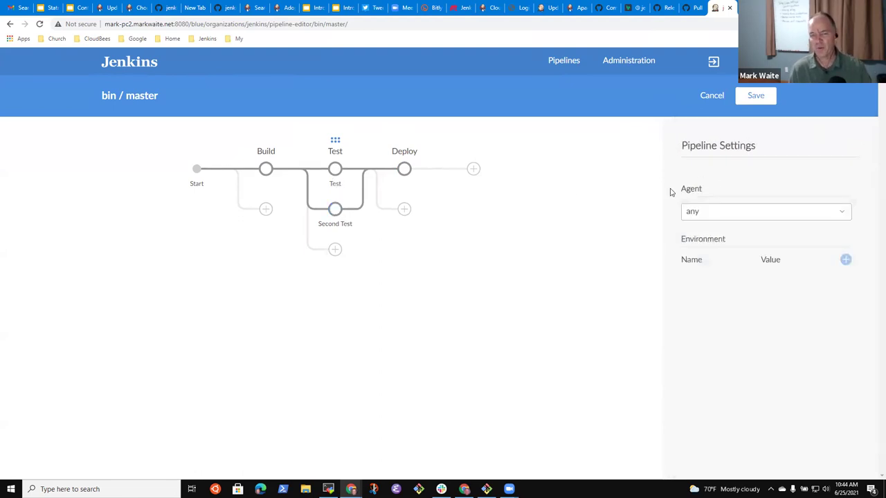
Rename the original parallel Test stage as "First Test" and return to the pipeline settings.
click(335, 169)
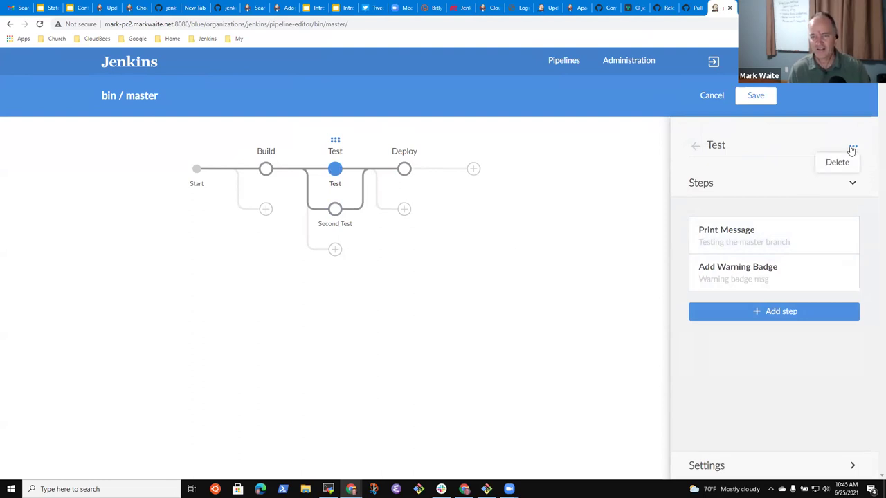
text(First)
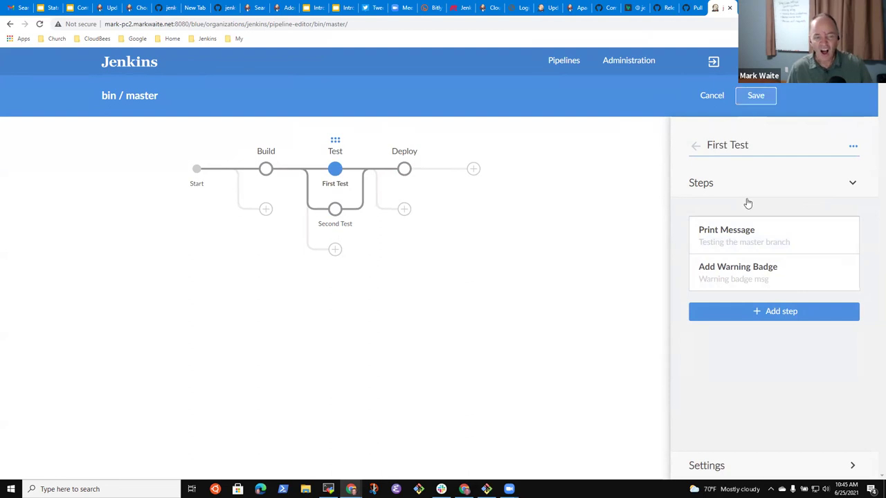
click(619, 211)
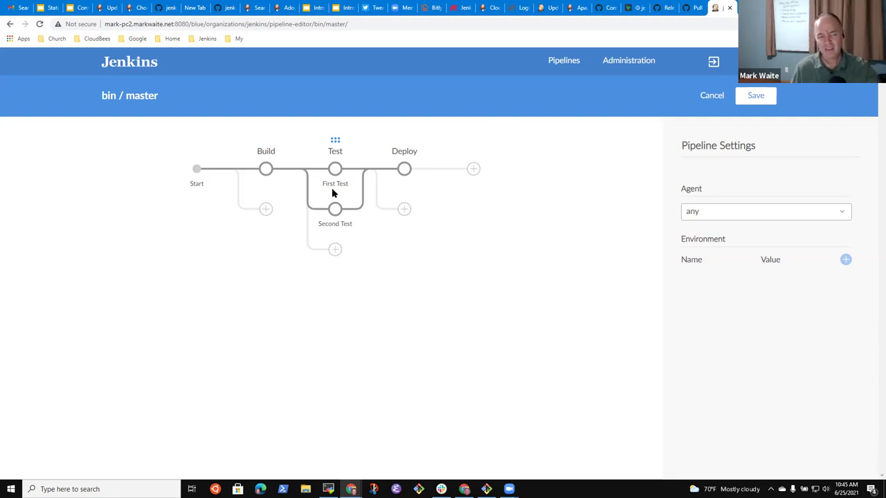
Check the steps of the Deploy and First Test stages, and start saving the pipeline.
click(404, 168)
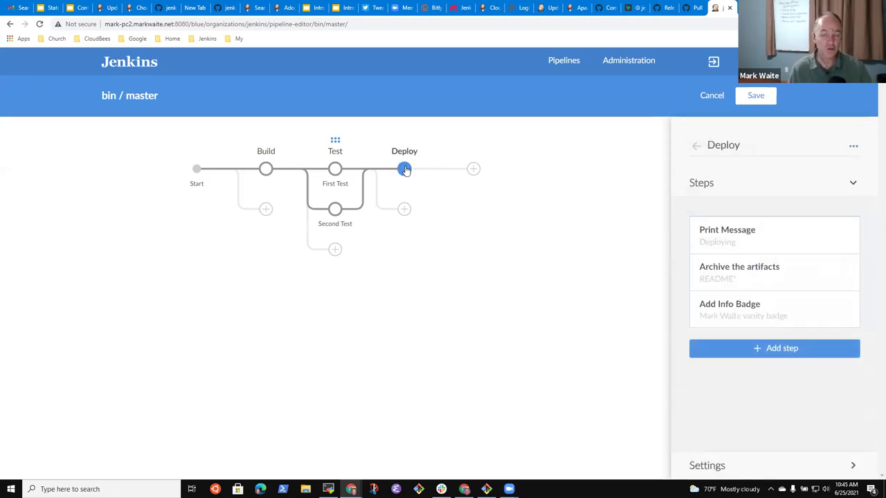
click(335, 168)
click(753, 99)
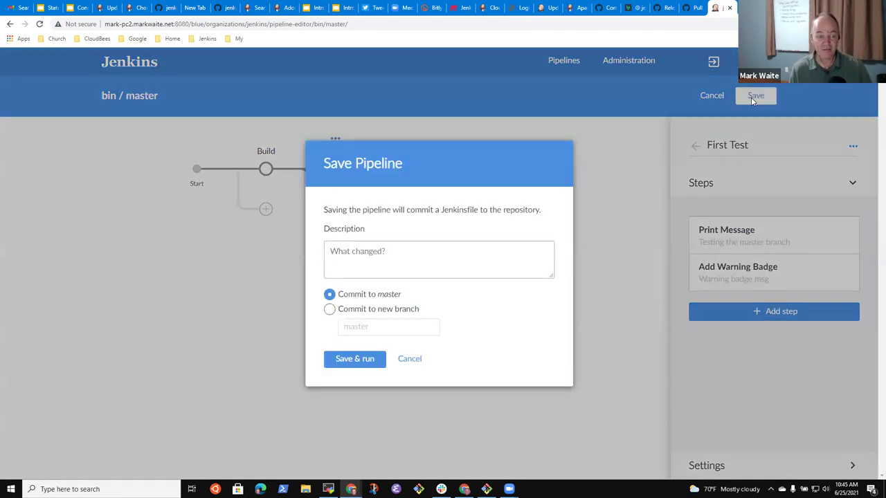